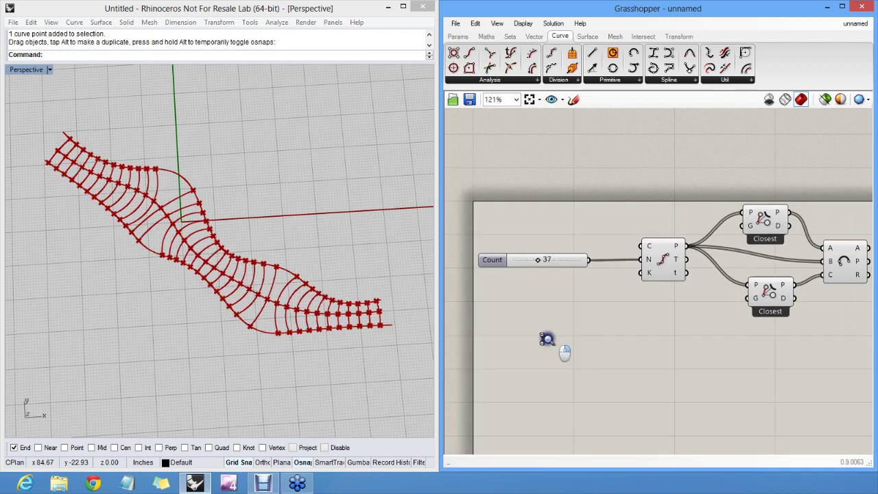
pyautogui.scroll(-2, 547, 342)
# - Raise the Count slider from 37 to 38, adding one more division to the arc network
pyautogui.moveTo(548, 353); pyautogui.dragTo(576, 272, button='right')
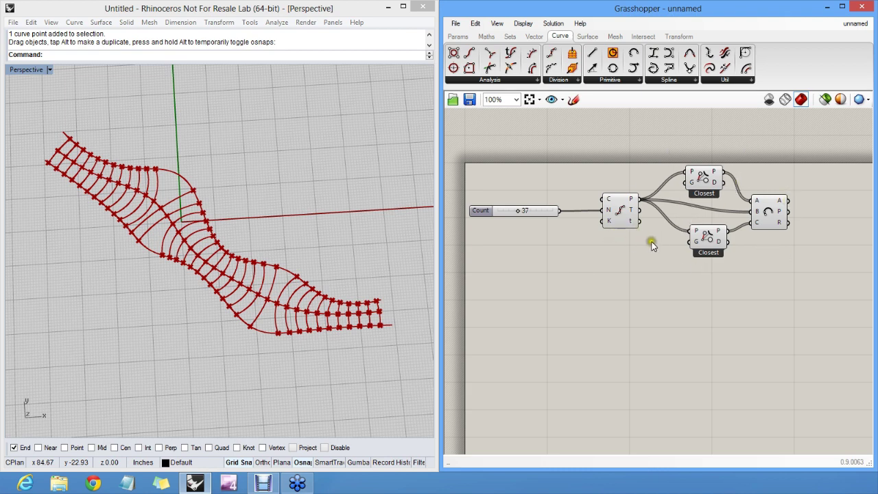
pyautogui.moveTo(314, 293)
pyautogui.mouseDown(button='right')
pyautogui.moveTo(333, 295)
pyautogui.moveTo(294, 294)
pyautogui.moveTo(322, 281)
pyautogui.mouseUp(button='right')
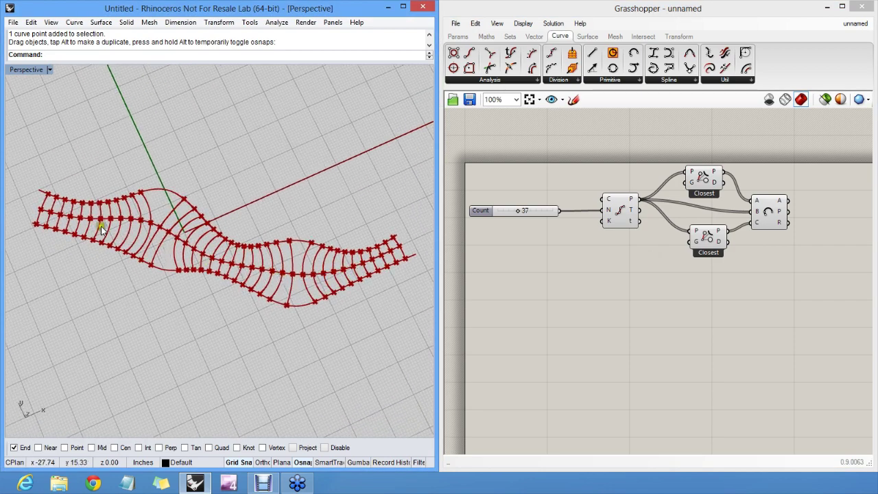
pyautogui.scroll(6, 283, 274)
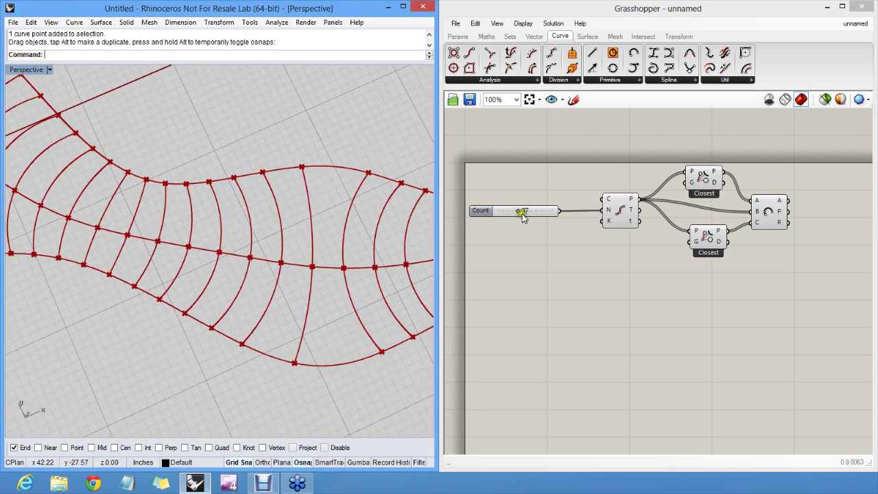
pyautogui.keyDown('ctrl'); pyautogui.moveTo(523, 215); pyautogui.dragTo(523, 126, button='right'); pyautogui.keyUp('ctrl')
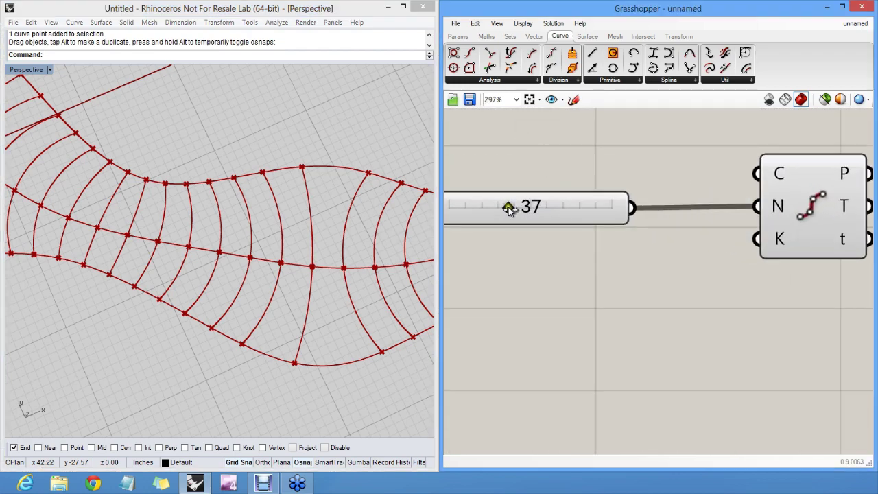
pyautogui.moveTo(508, 208); pyautogui.dragTo(510, 210)
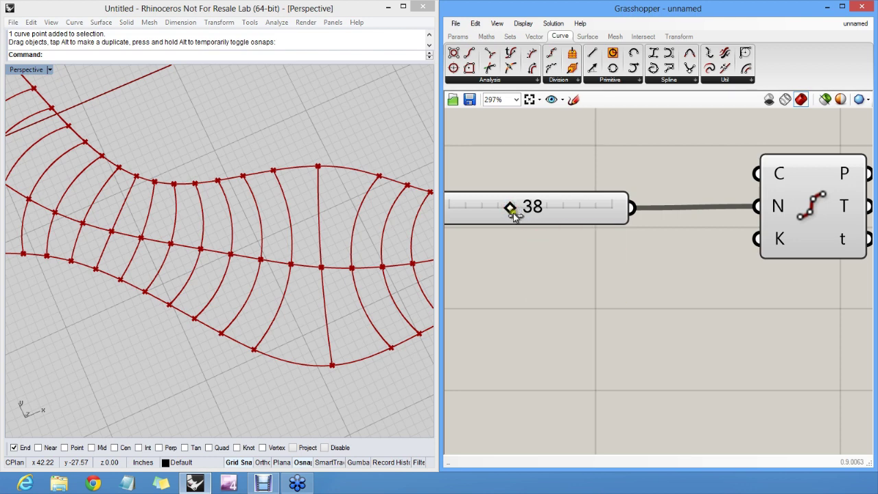
# - Zoom the canvas to bring the Closest and Arc components into view
pyautogui.scroll(-1, 510, 210)
pyautogui.scroll(2, 510, 210)
pyautogui.scroll(-1, 510, 211)
pyautogui.scroll(-1, 509, 210)
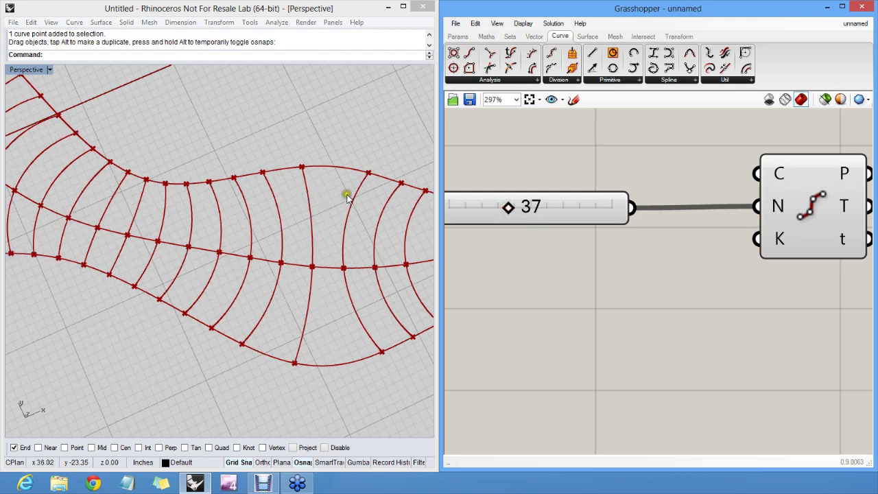
pyautogui.scroll(1, 511, 207)
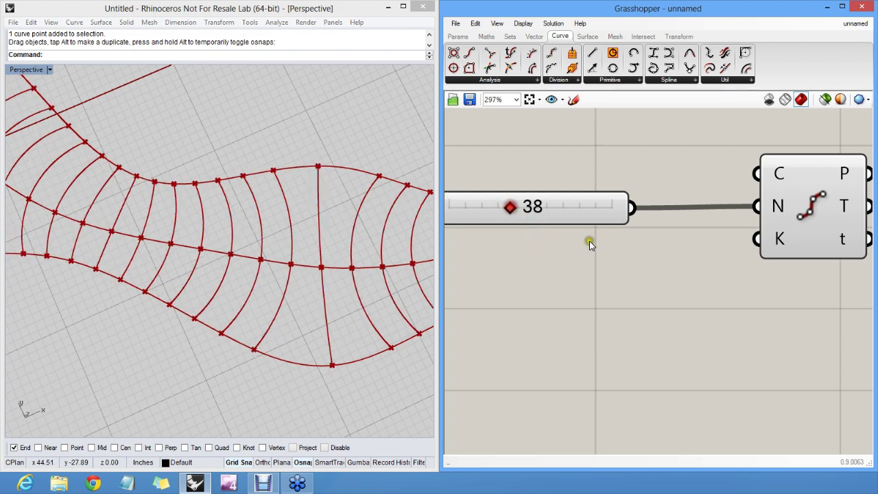
pyautogui.scroll(-3, 599, 264)
pyautogui.scroll(-2, 599, 264)
pyautogui.moveTo(654, 280); pyautogui.dragTo(622, 274, button='right')
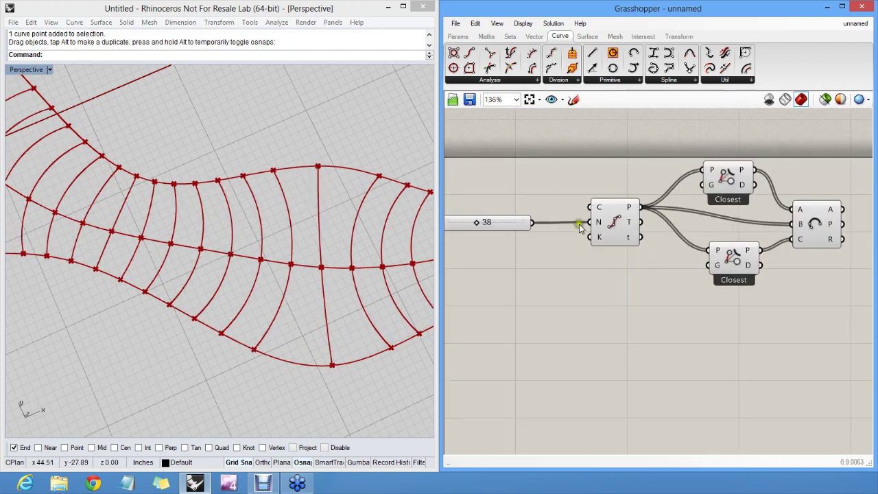
# - Add a Divide Length component whose curve input references the middle Rhino curve
pyautogui.click(565, 81)
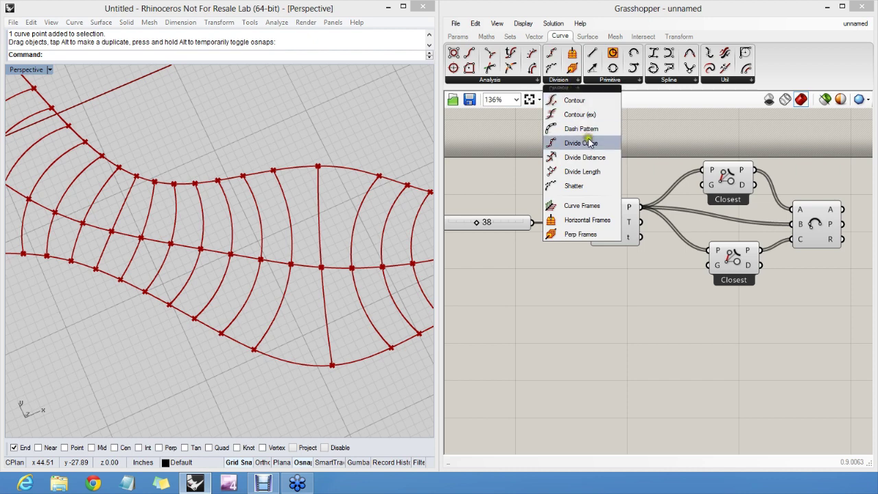
pyautogui.moveTo(581, 170); pyautogui.dragTo(617, 283)
pyautogui.click(614, 254)
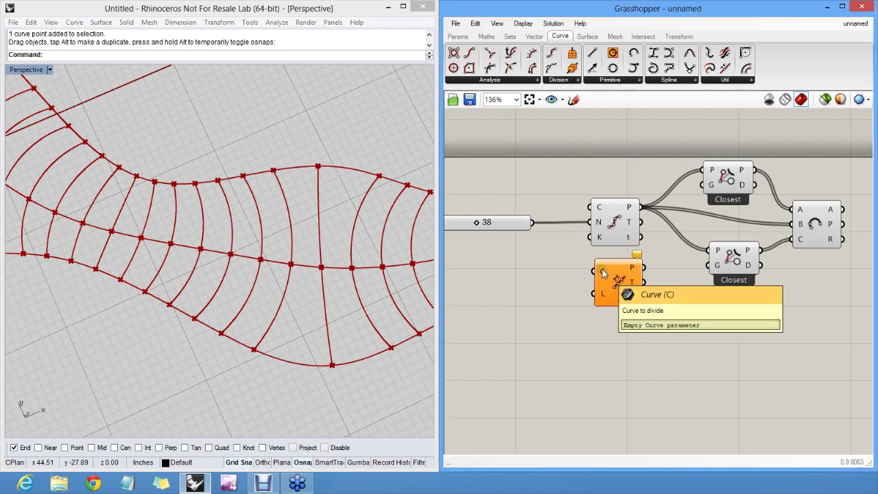
pyautogui.rightClick(602, 270)
pyautogui.click(643, 371)
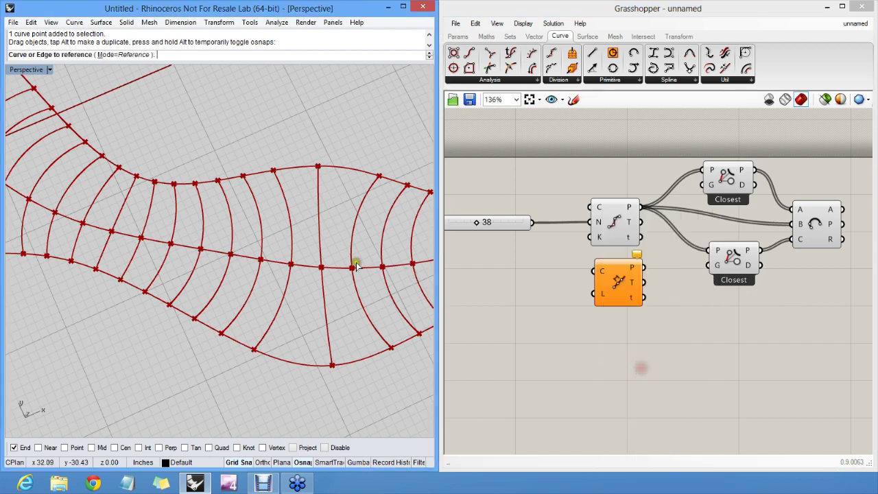
pyautogui.click(345, 268)
# - Add a Number Slider ranging 0.500 to 20.000 and wire it into the Length input
pyautogui.moveTo(504, 272); pyautogui.dragTo(571, 275, button='right')
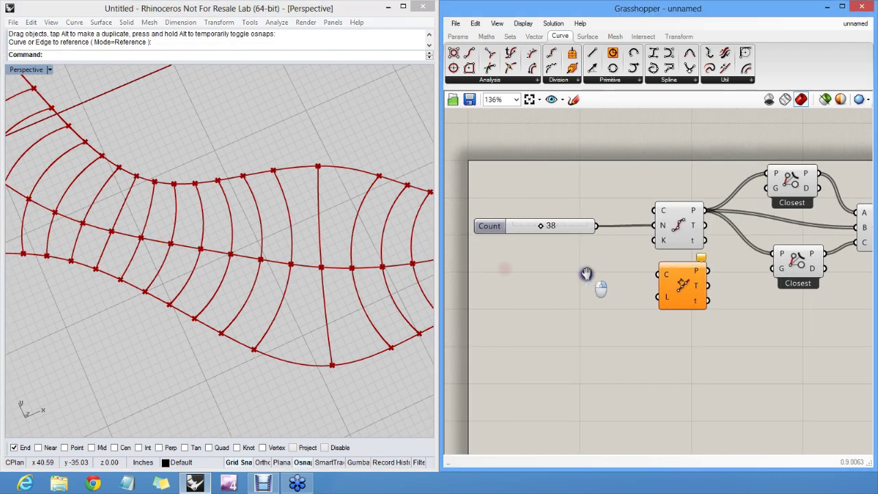
pyautogui.click(458, 36)
pyautogui.moveTo(597, 53); pyautogui.dragTo(566, 273)
pyautogui.doubleClick(526, 302)
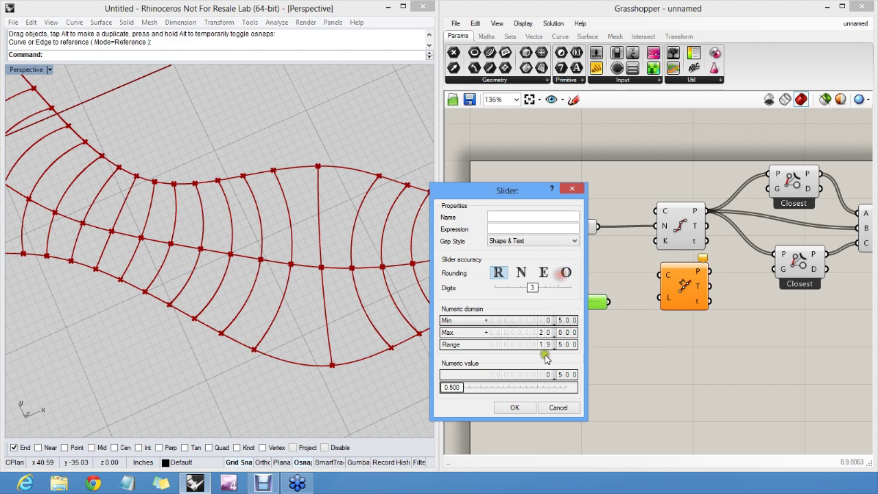
pyautogui.click(514, 407)
pyautogui.moveTo(614, 301); pyautogui.dragTo(656, 303)
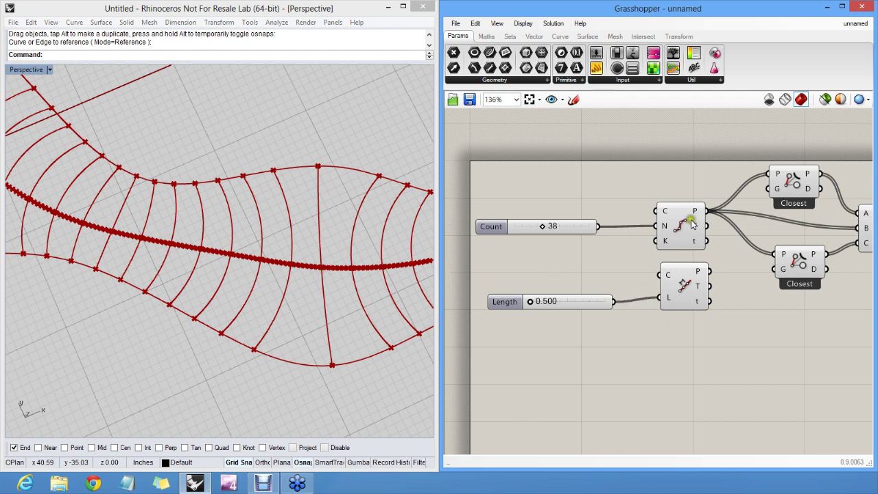
# - Turn off the Divide Curve component's preview
pyautogui.click(684, 287)
pyautogui.click(681, 229)
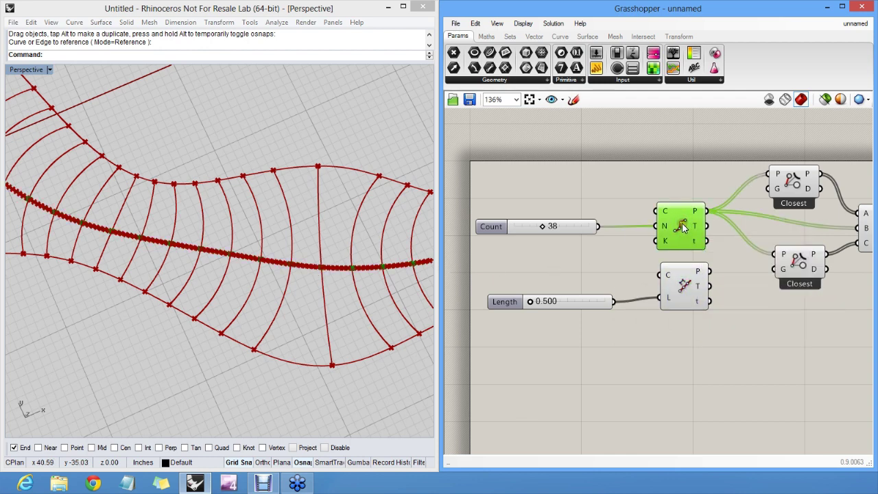
pyautogui.rightClick(683, 228)
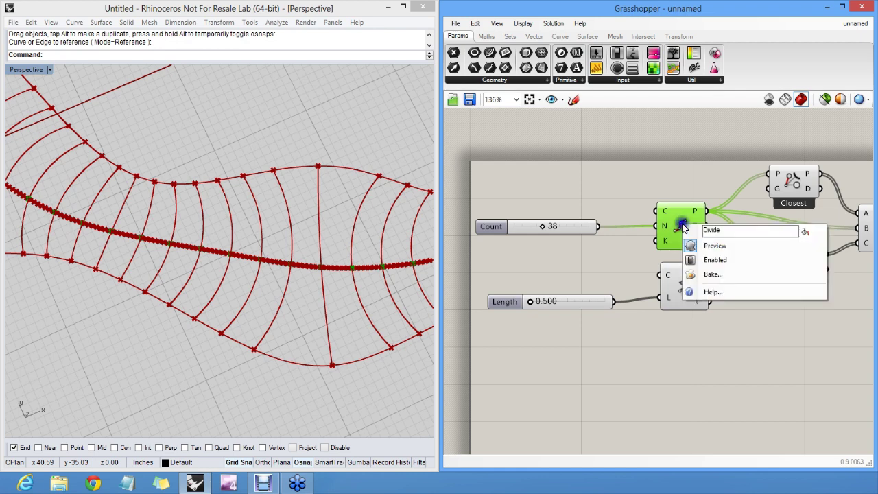
pyautogui.click(713, 246)
# - Disable the preview of both Closest components and the Arc component
pyautogui.click(661, 184)
pyautogui.moveTo(660, 185); pyautogui.dragTo(509, 185, button='right')
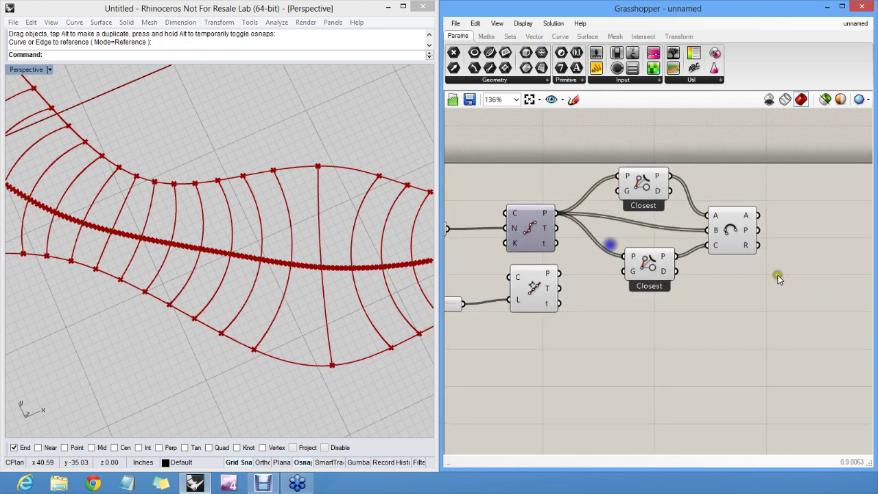
pyautogui.moveTo(783, 286); pyautogui.dragTo(642, 183)
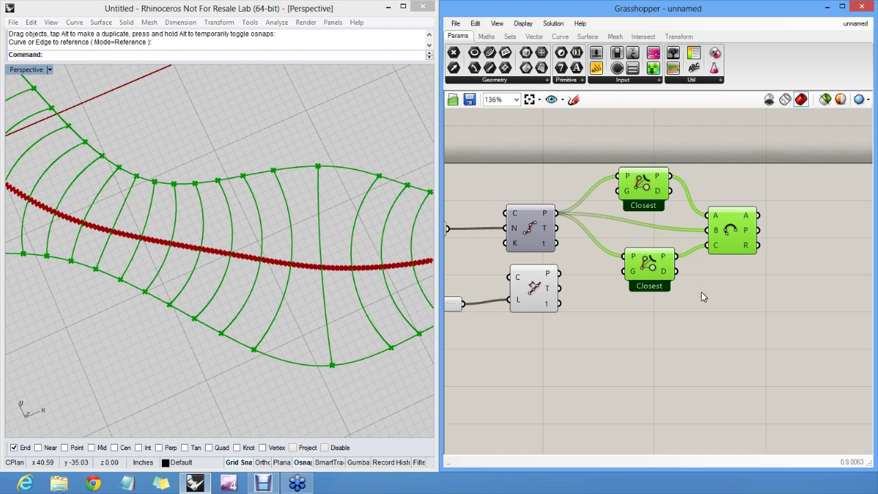
pyautogui.press('space')
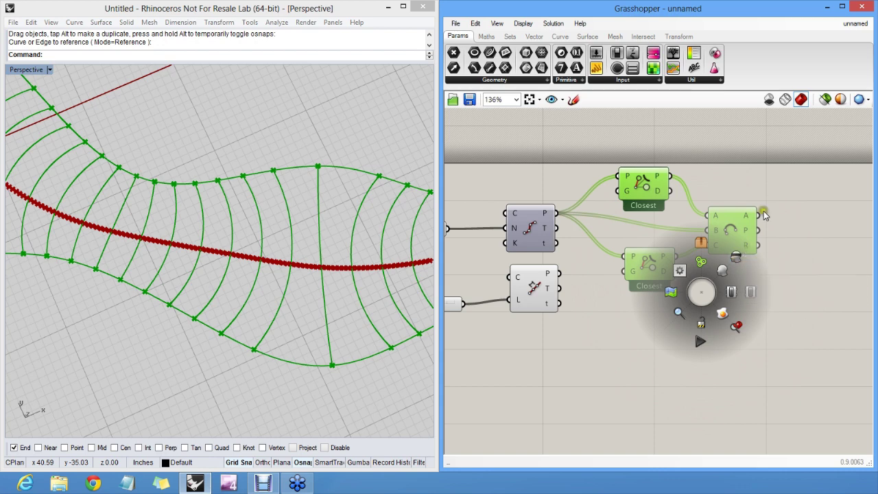
pyautogui.click(736, 258)
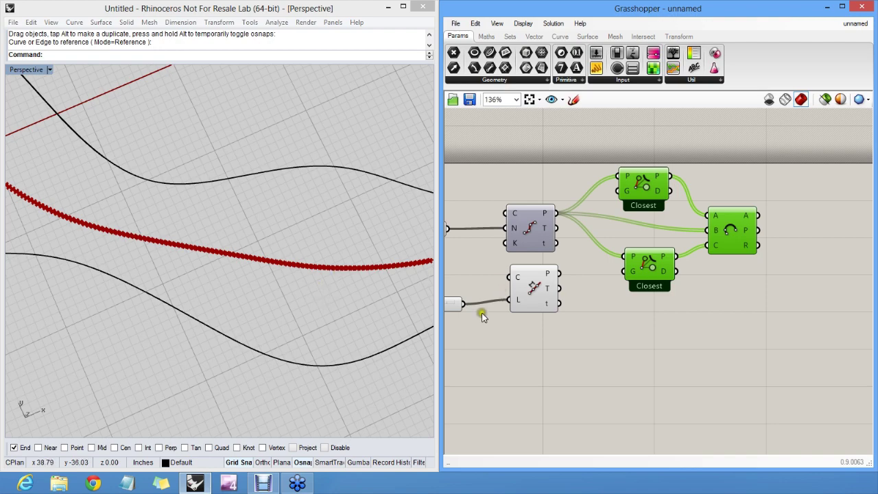
# - Frame the Count and Length sliders and orbit Rhino onto the divided middle curve
pyautogui.moveTo(482, 316); pyautogui.dragTo(630, 327, button='right')
pyautogui.click(631, 329)
pyautogui.click(686, 293)
pyautogui.click(687, 331)
pyautogui.moveTo(394, 302); pyautogui.dragTo(386, 196, button='right')
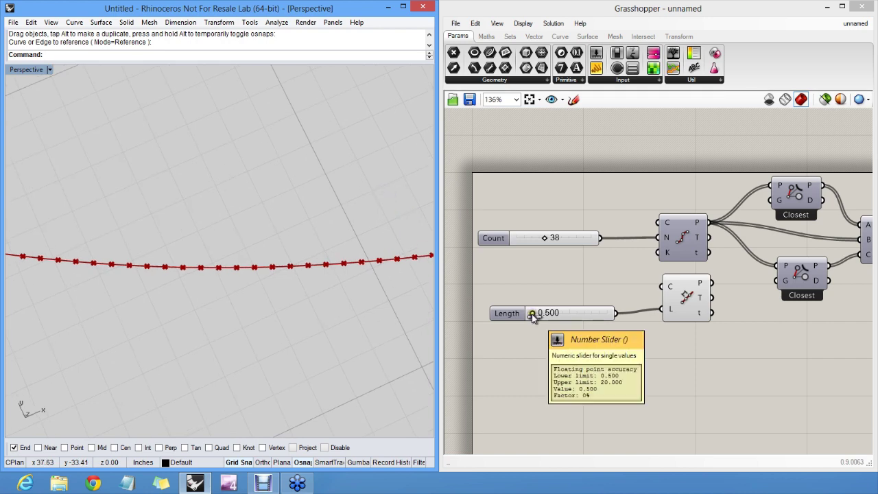
# - Drag the Length slider up to 2.297, spacing the division points farther apart
pyautogui.moveTo(536, 319); pyautogui.dragTo(542, 314)
pyautogui.moveTo(382, 298); pyautogui.dragTo(292, 326, button='right')
pyautogui.moveTo(540, 312); pyautogui.dragTo(473, 296)
pyautogui.scroll(5, 96, 223)
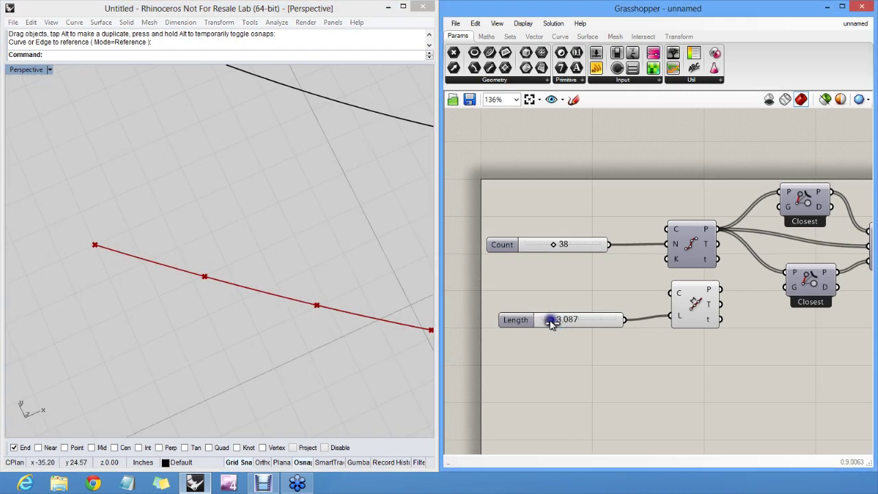
pyautogui.scroll(10, 544, 313)
pyautogui.scroll(-2, 556, 321)
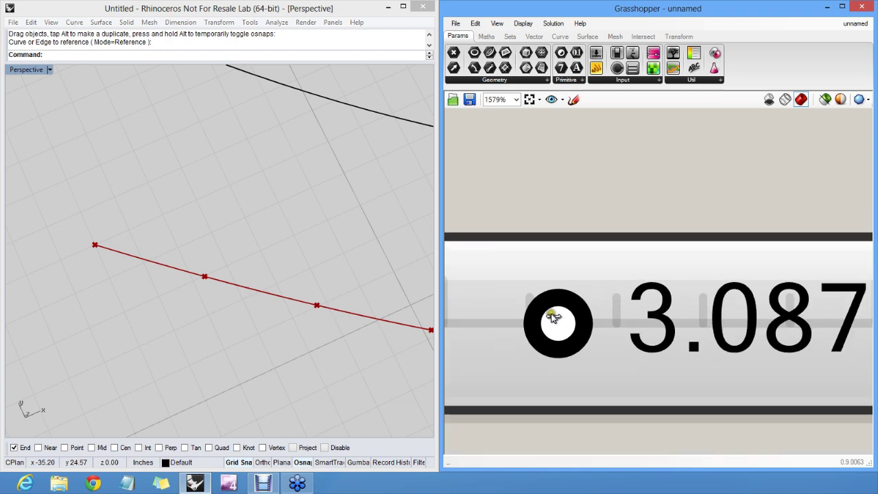
pyautogui.moveTo(559, 321); pyautogui.dragTo(525, 315)
pyautogui.scroll(-10, 525, 314)
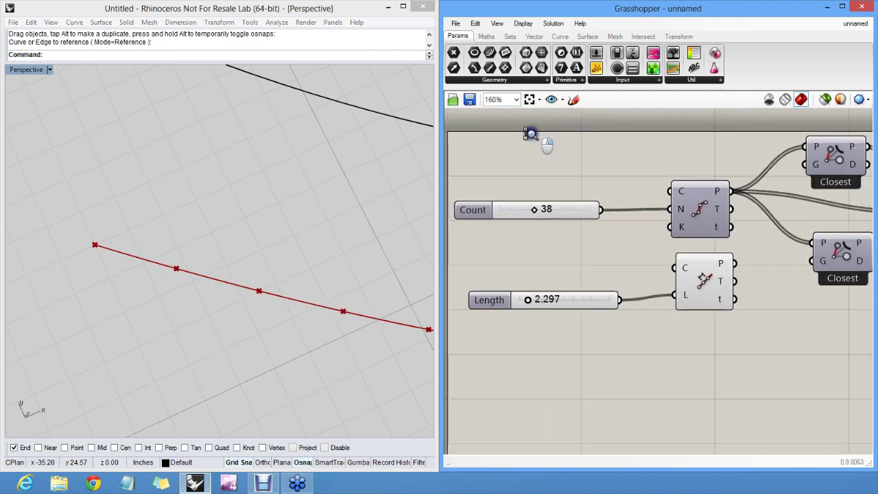
# - Re-enable preview for the divide, Closest and Arc components via the radial menu
pyautogui.scroll(-2, 572, 182)
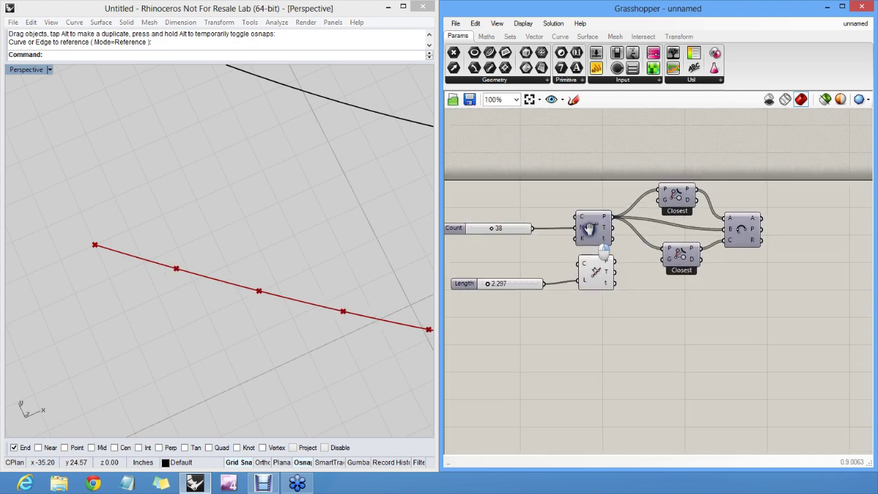
pyautogui.scroll(4, 597, 234)
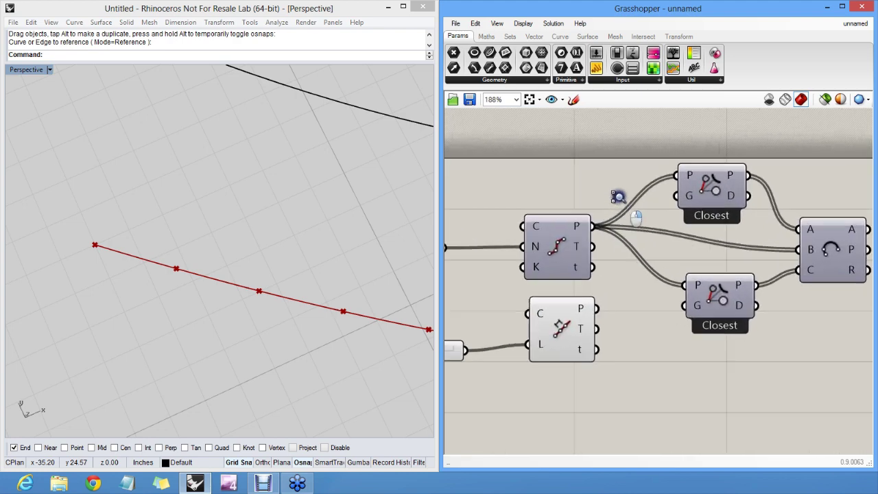
pyautogui.scroll(1, 617, 196)
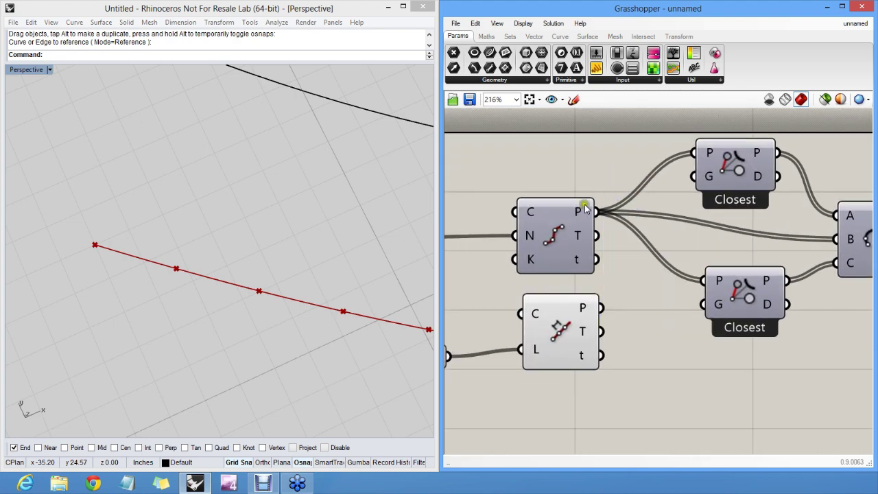
pyautogui.scroll(-1, 585, 209)
pyautogui.moveTo(787, 181); pyautogui.dragTo(502, 291)
pyautogui.middleClick(588, 267)
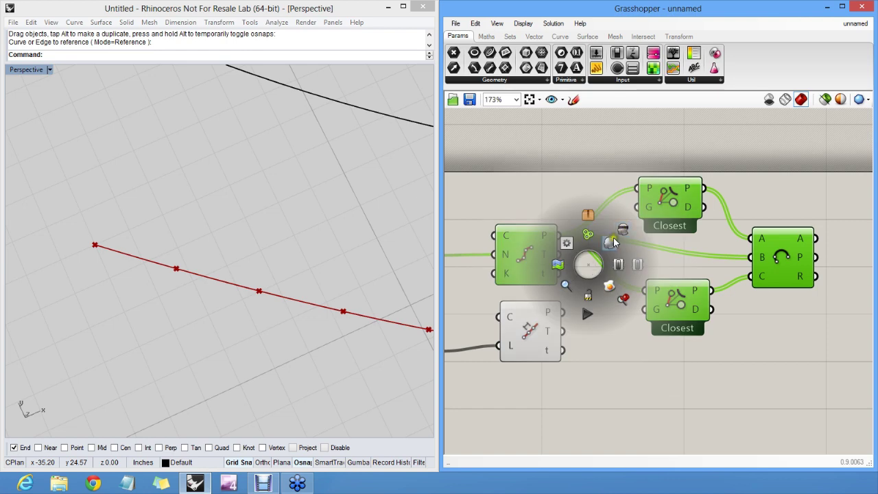
pyautogui.click(623, 230)
pyautogui.click(588, 274)
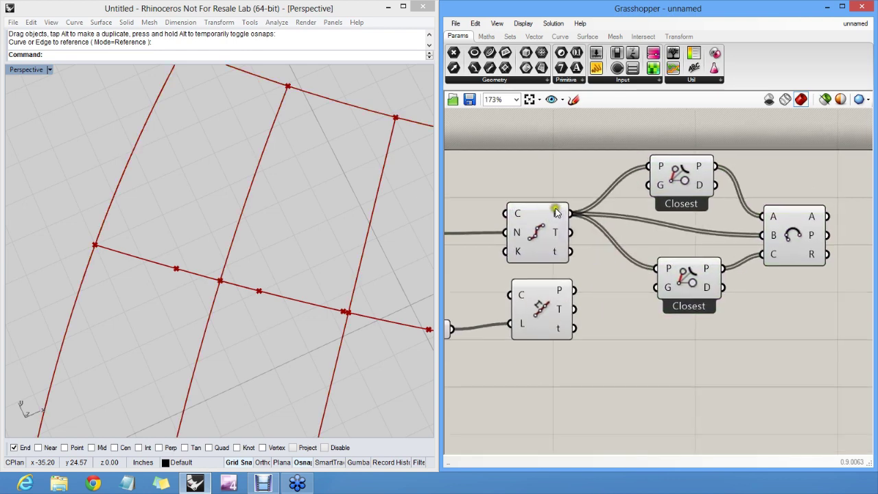
# - Try feeding the lower Closest from the lower divide's points, then undo the rewiring
pyautogui.moveTo(556, 214)
pyautogui.moveTo(559, 293)
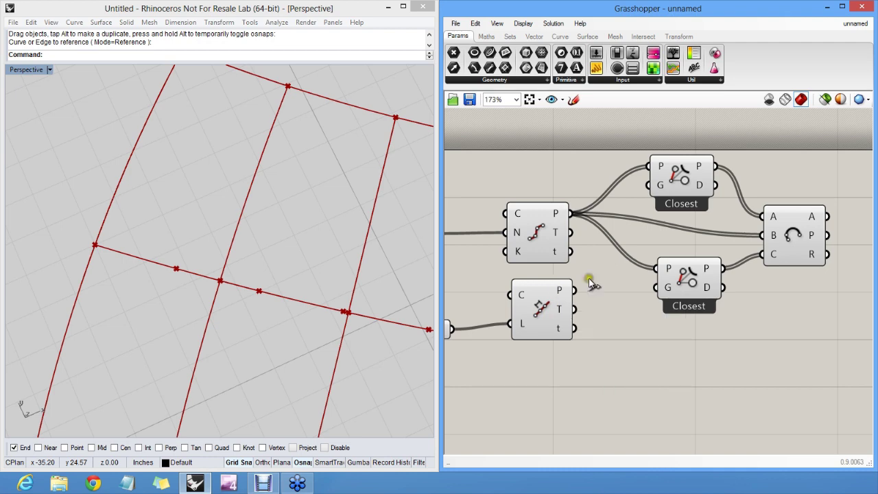
pyautogui.moveTo(687, 282); pyautogui.dragTo(576, 290)
pyautogui.click(676, 260)
pyautogui.moveTo(649, 166); pyautogui.dragTo(574, 291)
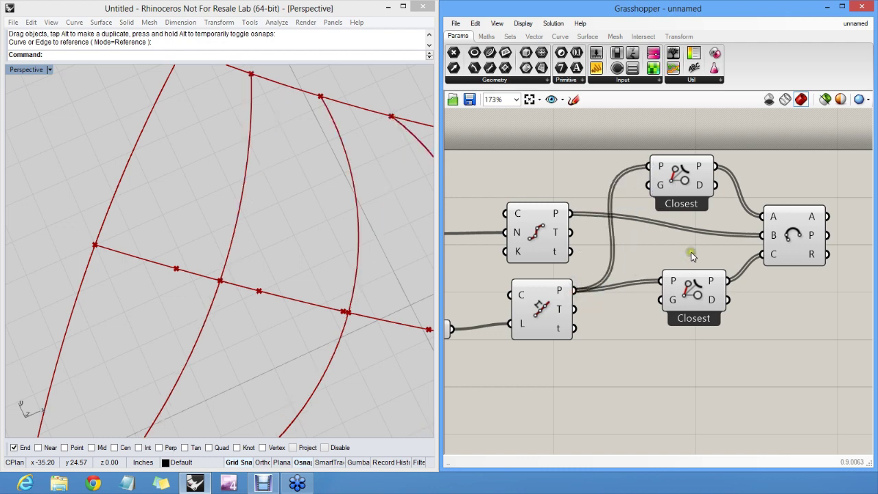
pyautogui.hotkey('ctrl', 'z')
pyautogui.hotkey('ctrl', 'z')
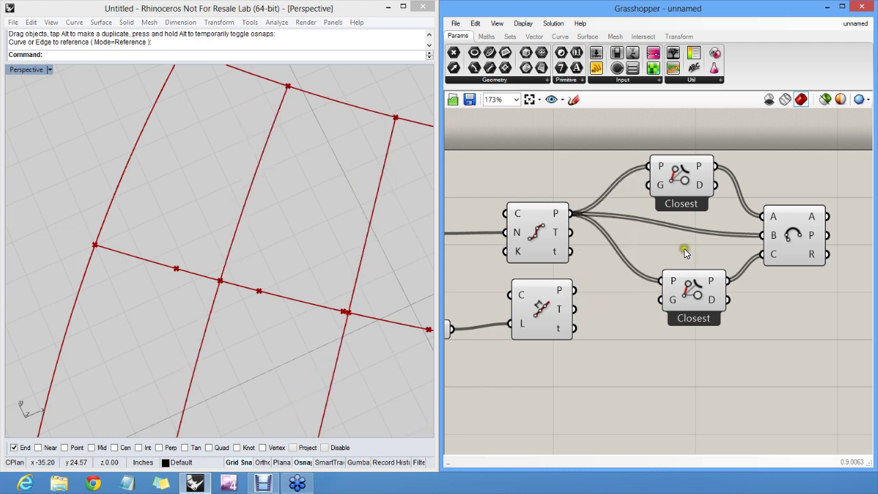
# - Connect the lower divide's P output to both Closest inputs and the arc's B input
pyautogui.moveTo(630, 252); pyautogui.dragTo(687, 255, button='right')
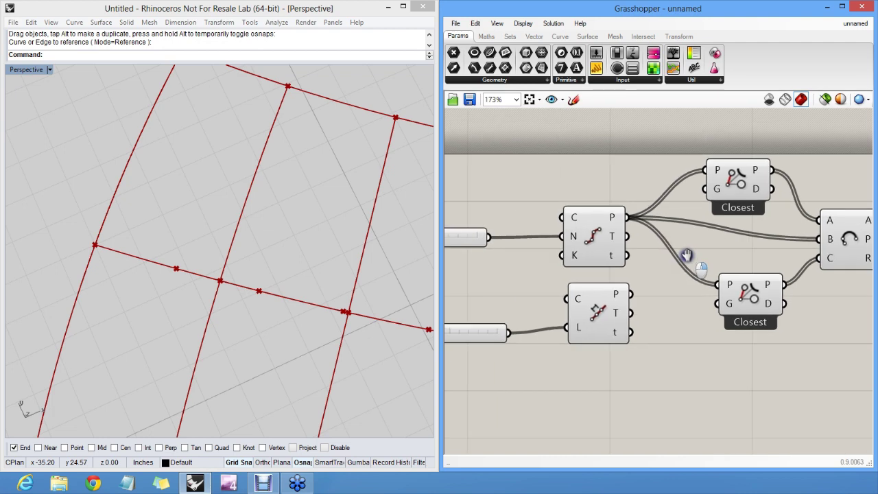
pyautogui.click(631, 219)
pyautogui.moveTo(640, 226)
pyautogui.mouseDown()
pyautogui.moveTo(715, 288)
pyautogui.moveTo(631, 219)
pyautogui.mouseUp()
pyautogui.moveTo(635, 295); pyautogui.dragTo(716, 285)
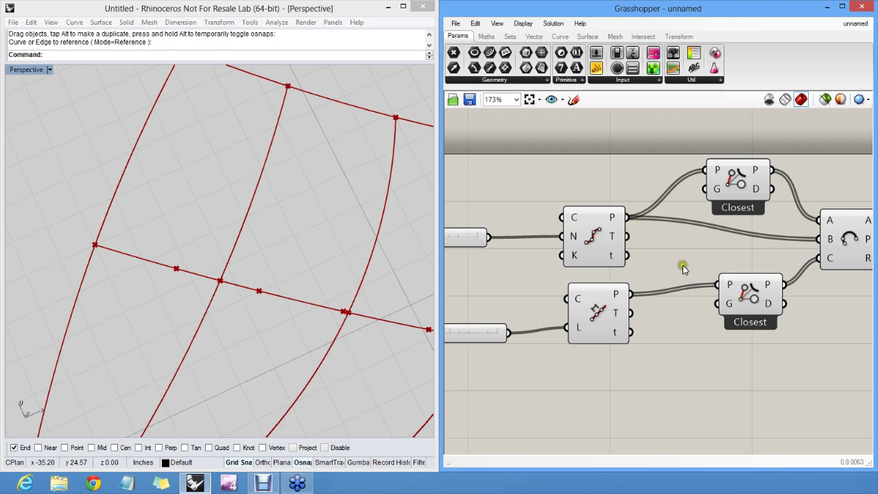
pyautogui.moveTo(628, 218); pyautogui.dragTo(717, 285)
pyautogui.keyDown('shift'); pyautogui.moveTo(641, 294); pyautogui.dragTo(713, 289); pyautogui.keyUp('shift')
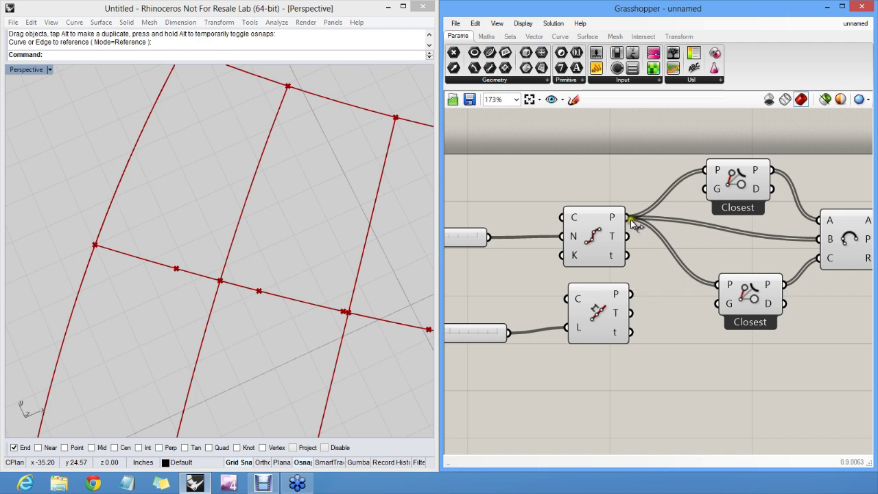
pyautogui.keyDown('ctrl'); pyautogui.keyDown('shift'); pyautogui.moveTo(631, 218); pyautogui.dragTo(629, 294); pyautogui.keyUp('shift'); pyautogui.keyUp('ctrl')
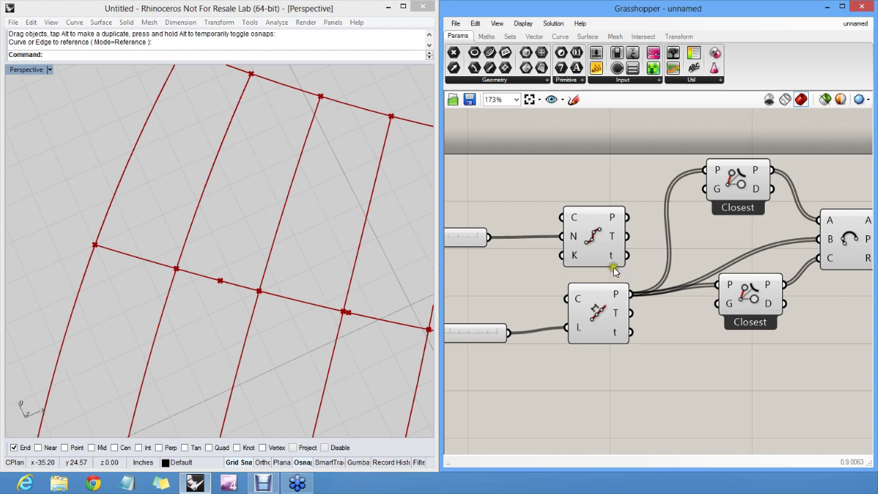
# - Move the Length slider and Divide Length component up on the canvas
pyautogui.scroll(-3, 616, 268)
pyautogui.moveTo(614, 216); pyautogui.dragTo(527, 250)
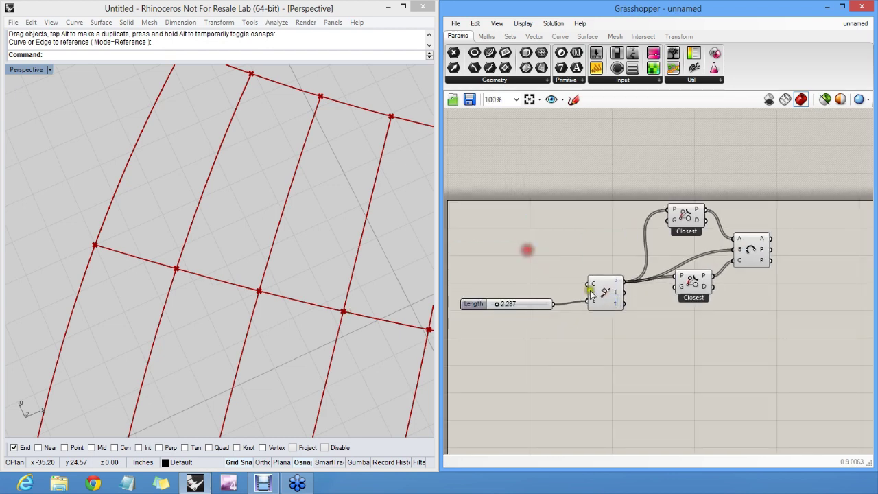
pyautogui.moveTo(589, 330); pyautogui.dragTo(556, 276)
pyautogui.moveTo(604, 291); pyautogui.dragTo(607, 257)
pyautogui.click(568, 304)
pyautogui.moveTo(537, 305); pyautogui.dragTo(548, 304, button='right')
# - Orbit the Rhino view of the arcs and raise the Length slider to 7.568
pyautogui.rightClick(217, 249)
pyautogui.moveTo(217, 249)
pyautogui.mouseDown(button='right')
pyautogui.moveTo(196, 253)
pyautogui.moveTo(206, 314)
pyautogui.moveTo(268, 281)
pyautogui.moveTo(206, 276)
pyautogui.moveTo(217, 247)
pyautogui.mouseUp(button='right')
pyautogui.moveTo(309, 266); pyautogui.dragTo(292, 256, button='right')
pyautogui.scroll(3, 508, 271)
pyautogui.moveTo(514, 272); pyautogui.dragTo(540, 270)
pyautogui.scroll(1, 530, 272)
pyautogui.scroll(5, 526, 269)
# - Set the Length slider back to 5.234
pyautogui.scroll(-5, 528, 333)
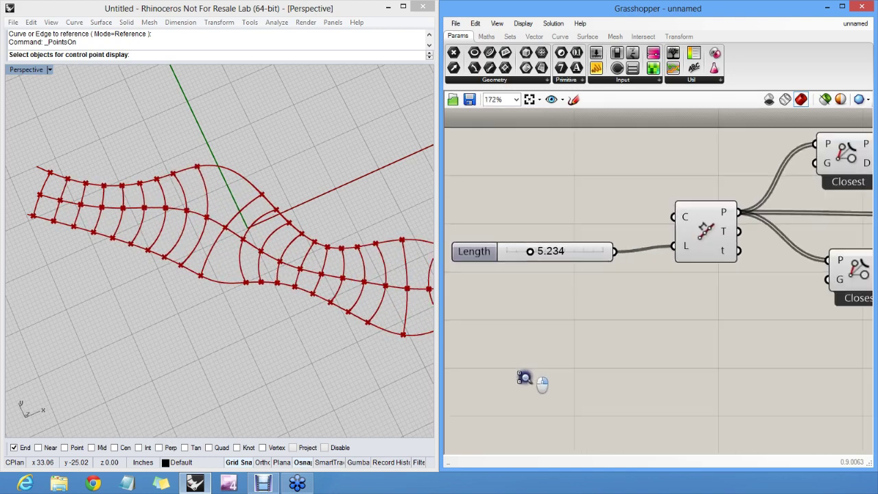
pyautogui.scroll(-4, 525, 381)
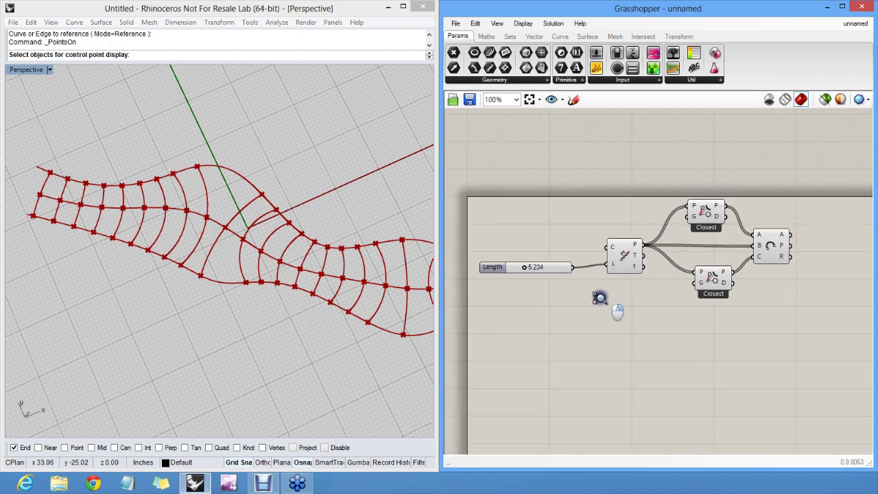
pyautogui.scroll(2, 599, 298)
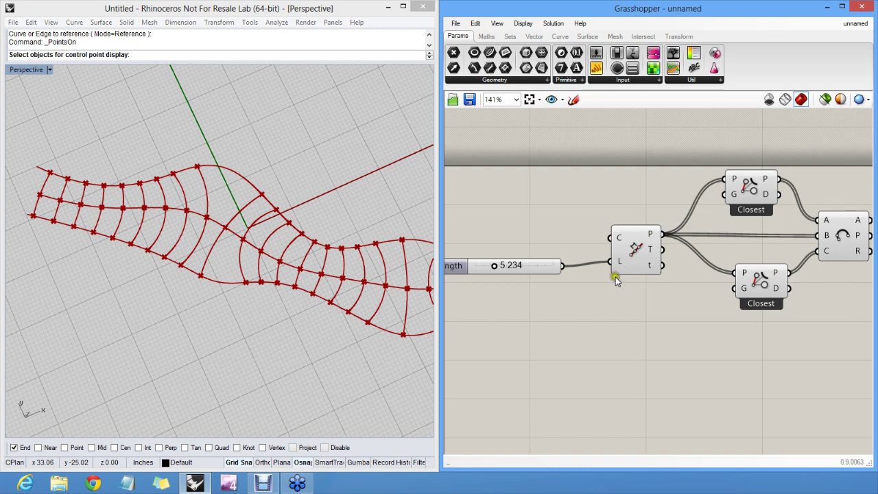
pyautogui.moveTo(604, 213); pyautogui.dragTo(669, 293)
# - Place an Integer parameter from Params > Primitive beside the definition
pyautogui.moveTo(653, 234)
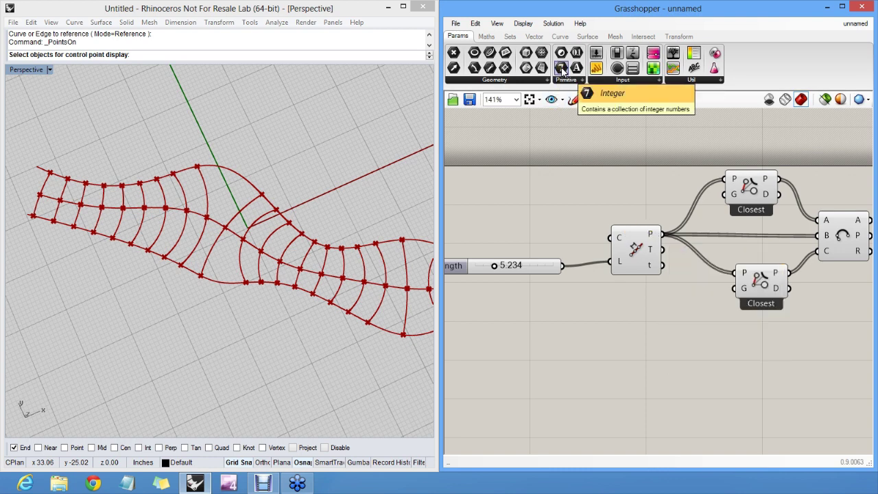
pyautogui.moveTo(561, 69); pyautogui.dragTo(539, 210)
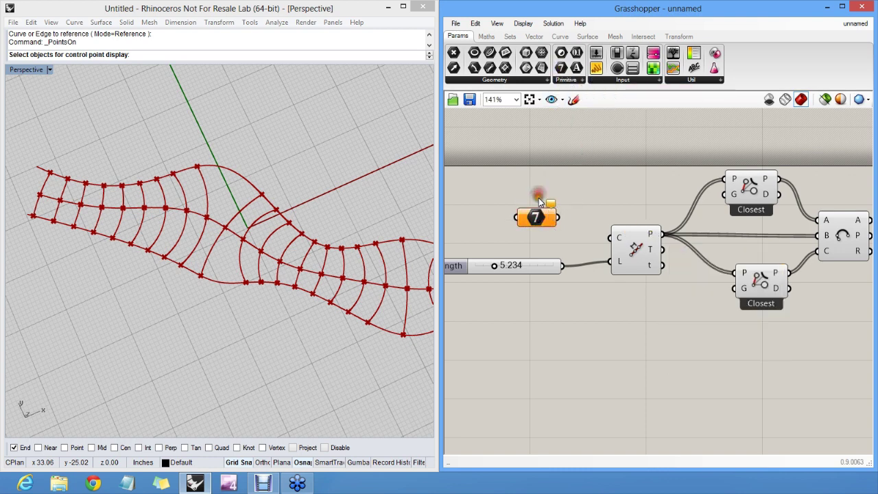
pyautogui.scroll(3, 543, 177)
pyautogui.scroll(1, 539, 200)
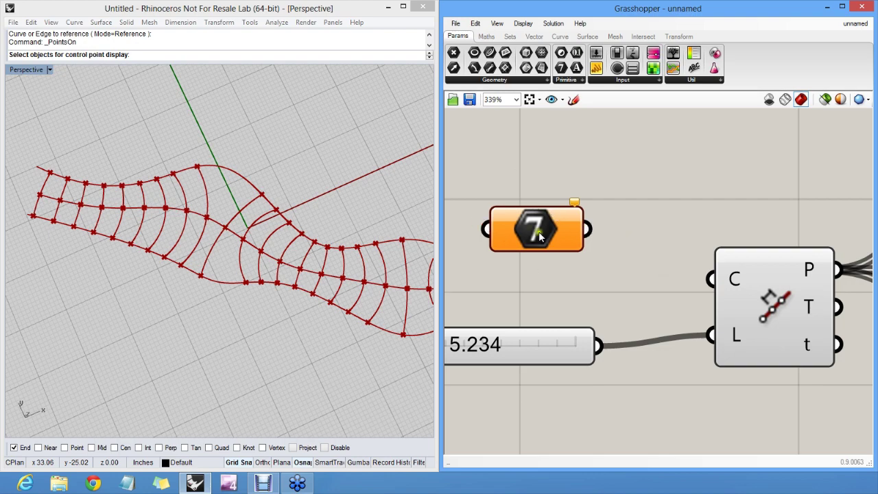
pyautogui.scroll(-5, 543, 237)
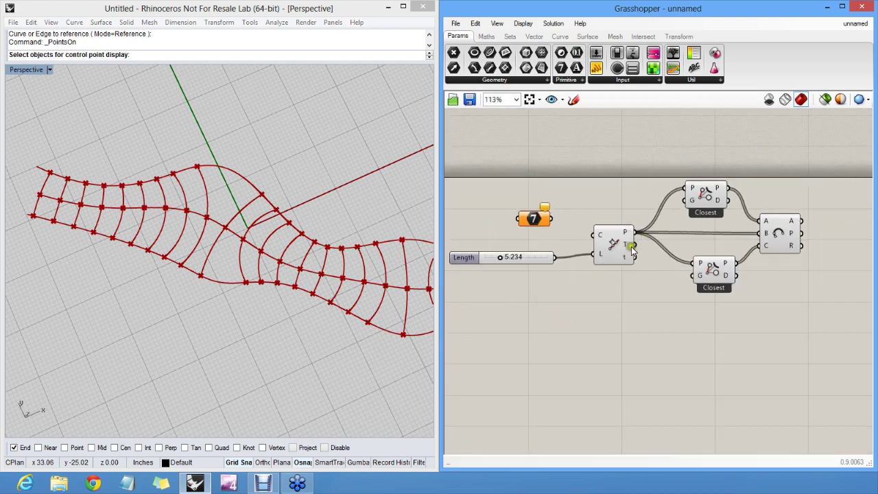
pyautogui.scroll(4, 614, 244)
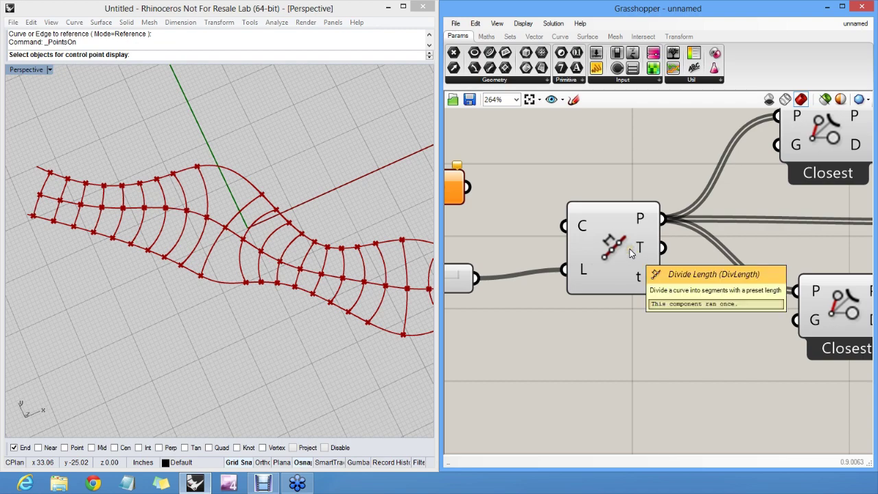
pyautogui.scroll(-5, 590, 248)
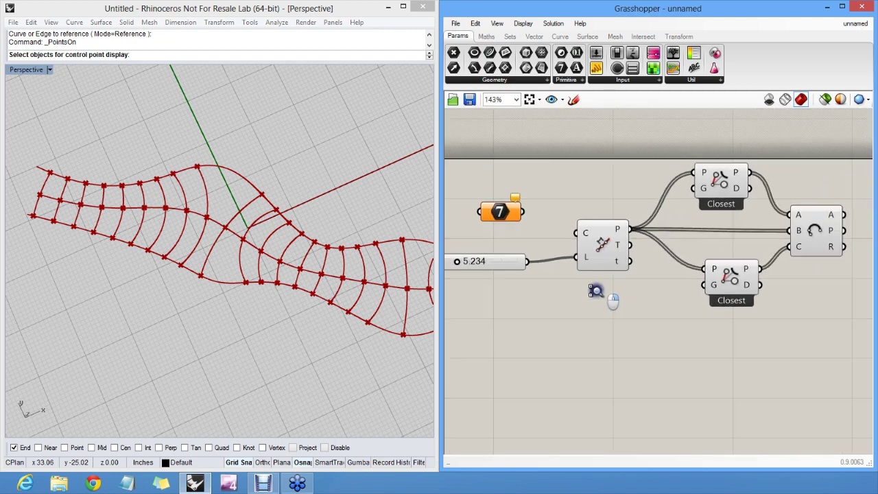
pyautogui.scroll(2, 633, 244)
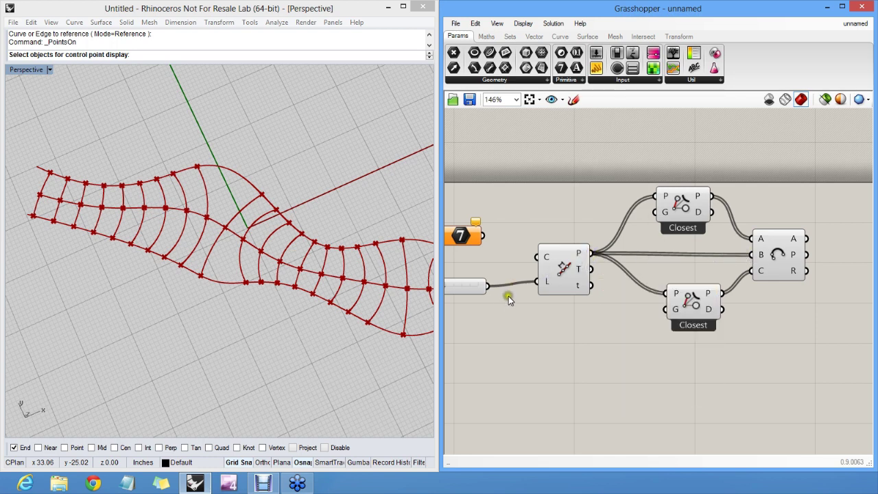
pyautogui.moveTo(505, 302); pyautogui.dragTo(619, 279, button='right')
pyautogui.moveTo(612, 249); pyautogui.dragTo(464, 292)
pyautogui.click(537, 296)
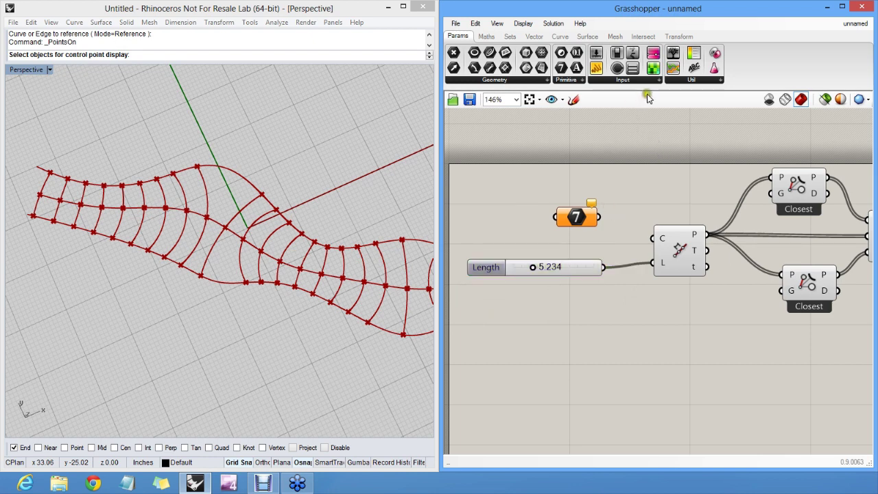
pyautogui.click(660, 160)
pyautogui.click(586, 334)
pyautogui.moveTo(684, 333); pyautogui.dragTo(720, 333)
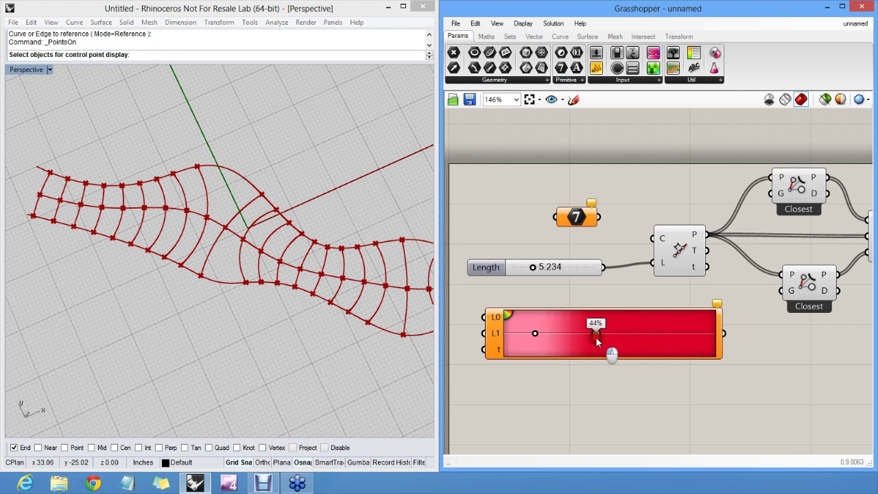
pyautogui.click(646, 81)
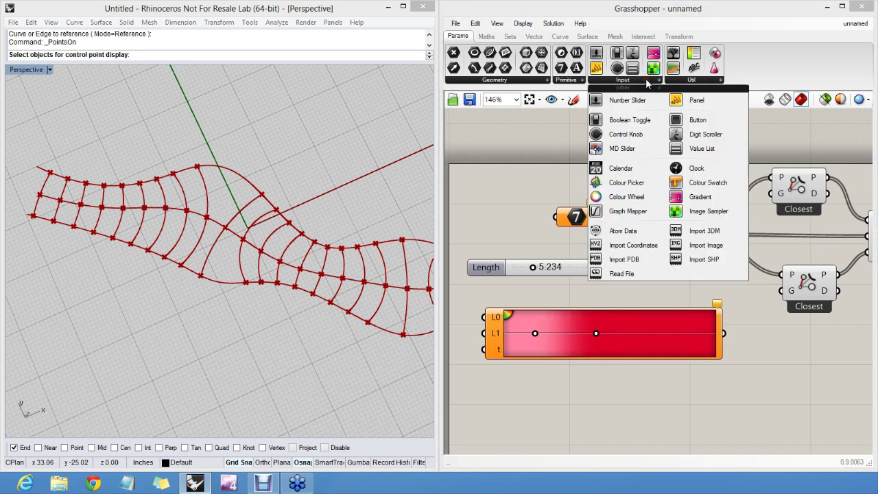
pyautogui.click(625, 134)
pyautogui.click(784, 367)
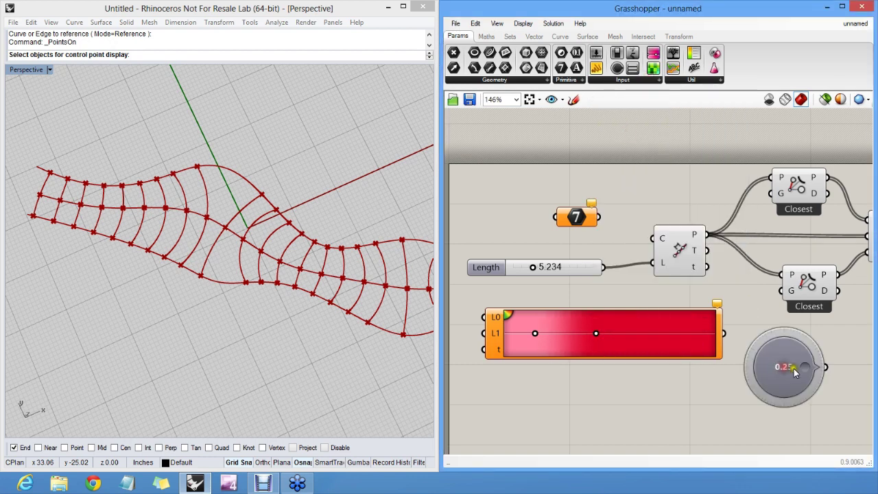
pyautogui.moveTo(803, 363)
pyautogui.mouseDown()
pyautogui.moveTo(782, 346)
pyautogui.moveTo(789, 350)
pyautogui.moveTo(766, 351)
pyautogui.moveTo(766, 378)
pyautogui.moveTo(808, 365)
pyautogui.moveTo(800, 347)
pyautogui.moveTo(805, 371)
pyautogui.mouseUp()
pyautogui.press('Delete')
pyautogui.click(689, 339)
pyautogui.press('Delete')
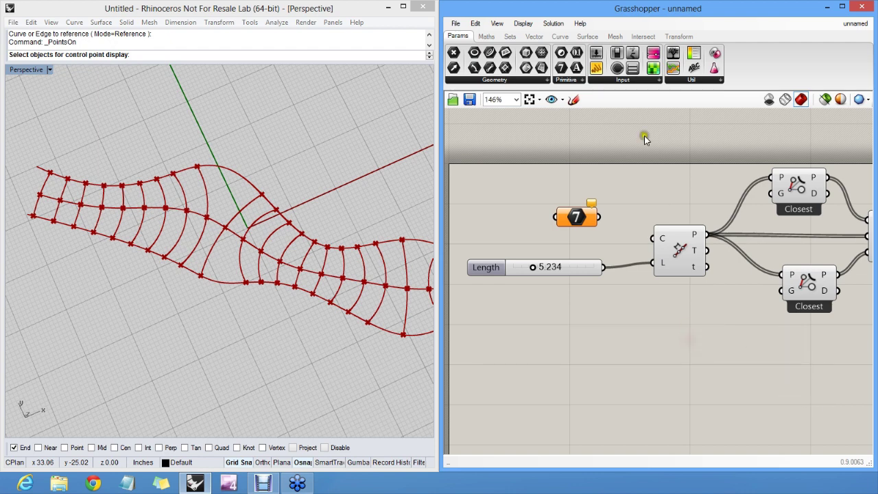
pyautogui.click(625, 82)
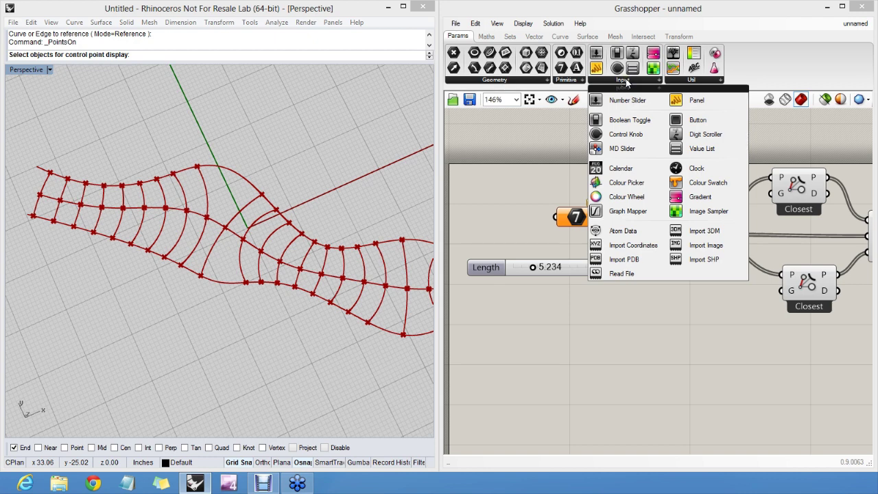
# - Inspect the curve network in Rhino and highlight the Arc component's 26 arcs
pyautogui.scroll(-2, 586, 226)
pyautogui.scroll(-1, 588, 223)
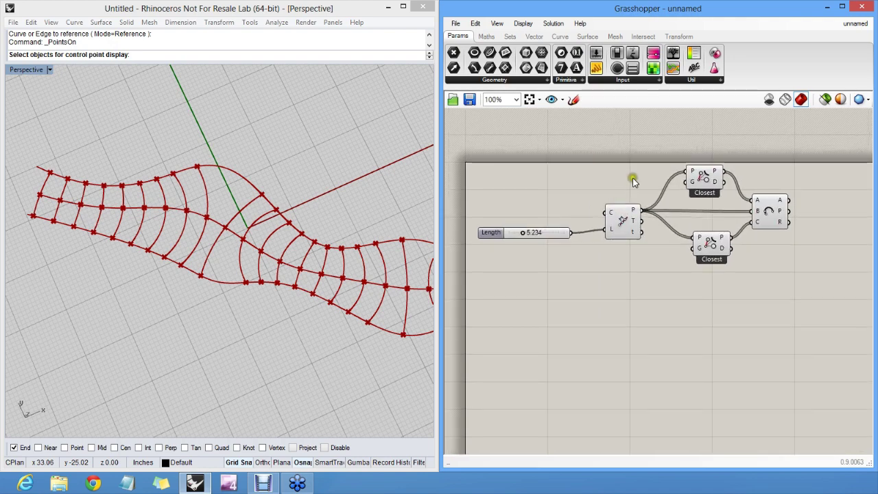
pyautogui.moveTo(338, 255); pyautogui.dragTo(308, 238, button='right')
pyautogui.click(307, 238)
pyautogui.moveTo(358, 297); pyautogui.dragTo(356, 262, button='right')
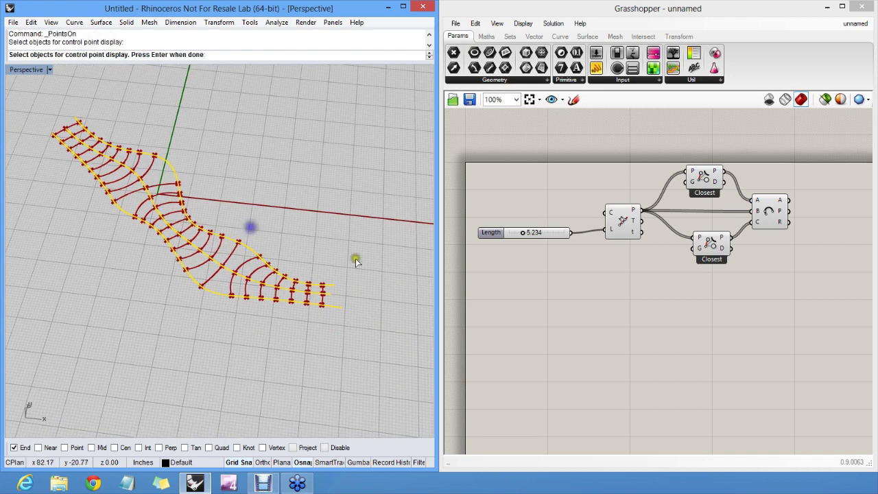
pyautogui.click(772, 210)
pyautogui.moveTo(743, 217); pyautogui.dragTo(729, 229, button='right')
pyautogui.moveTo(362, 268); pyautogui.dragTo(336, 307, button='right')
pyautogui.scroll(5, 254, 283)
pyautogui.keyDown('shift'); pyautogui.moveTo(254, 261); pyautogui.dragTo(262, 236, button='right'); pyautogui.keyUp('shift')
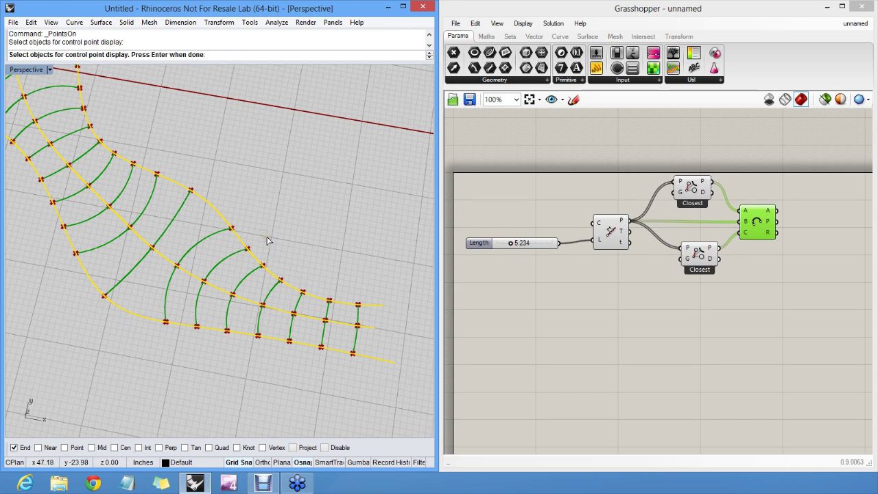
pyautogui.rightClick(329, 176)
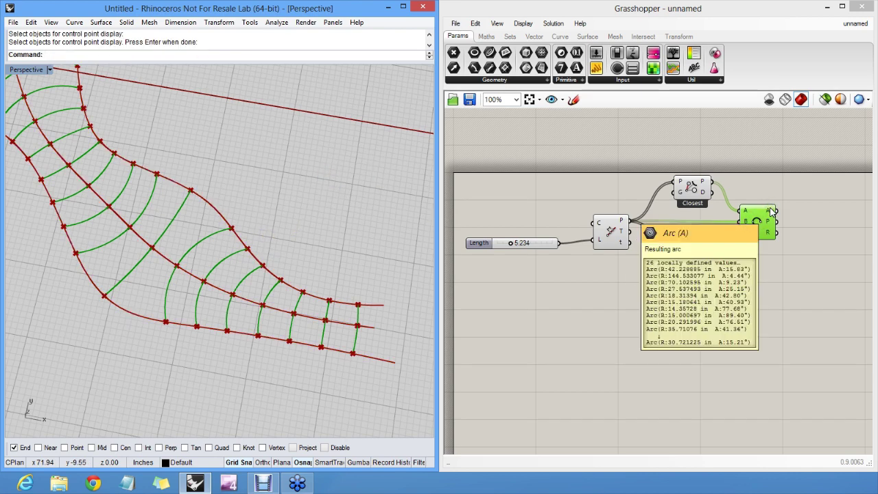
# - Bake the Arc output into Rhino on Layer 01
pyautogui.moveTo(769, 213)
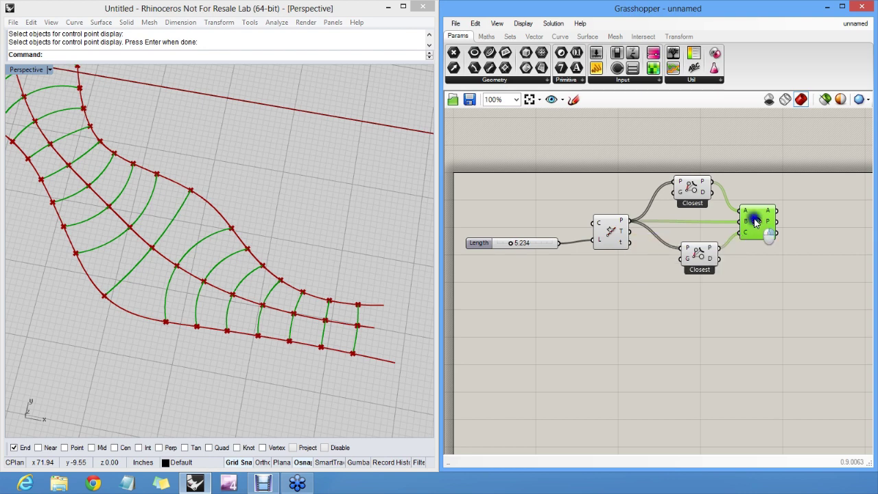
pyautogui.rightClick(756, 222)
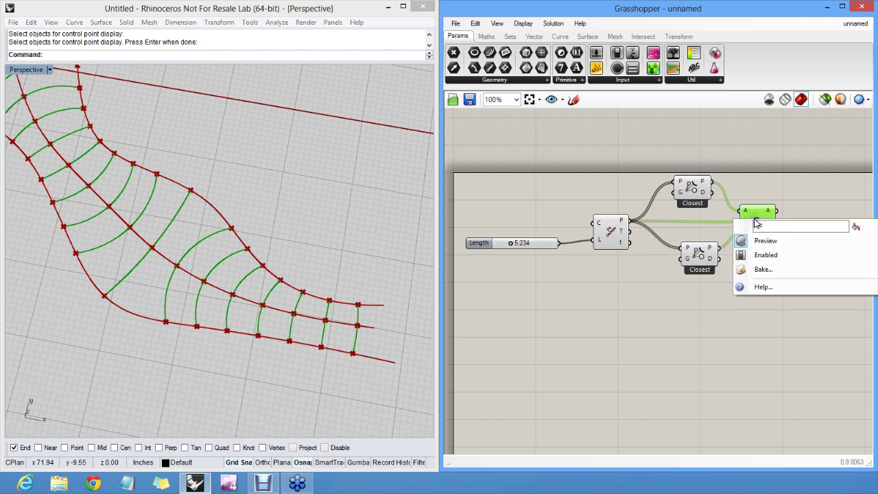
pyautogui.click(763, 270)
pyautogui.moveTo(757, 165); pyautogui.dragTo(604, 171)
pyautogui.click(604, 204)
pyautogui.click(625, 380)
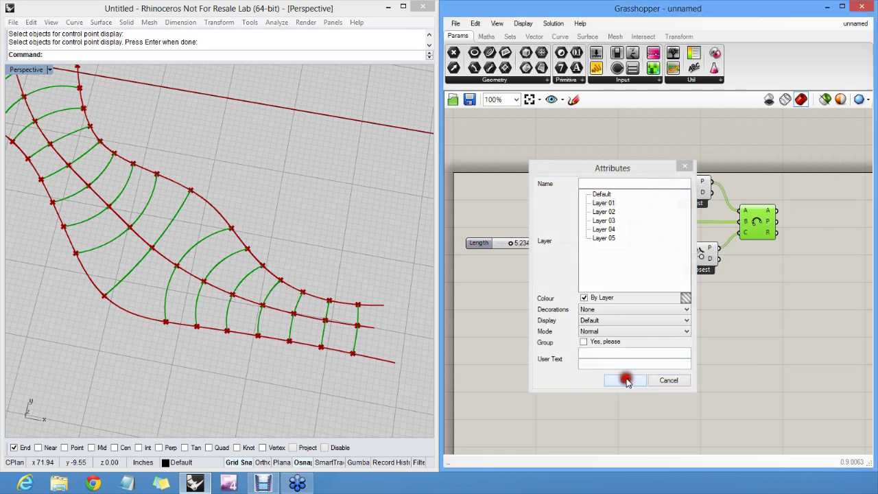
# - Close Grasshopper and select three baked arcs to confirm they are real curves
pyautogui.click(862, 9)
pyautogui.scroll(3, 333, 320)
pyautogui.click(336, 264)
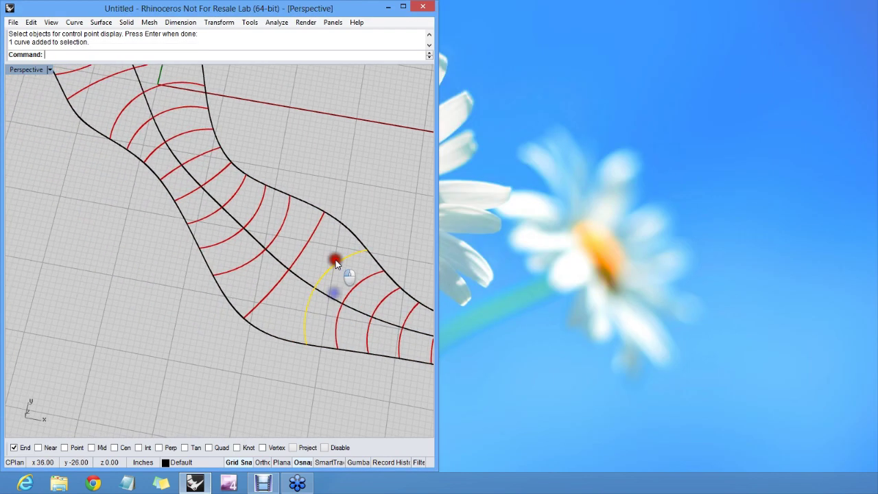
pyautogui.click(308, 235)
pyautogui.click(280, 220)
# - Orbit the baked curves, clear the selection and relaunch Grasshopper with the Grass command
pyautogui.scroll(-6, 336, 268)
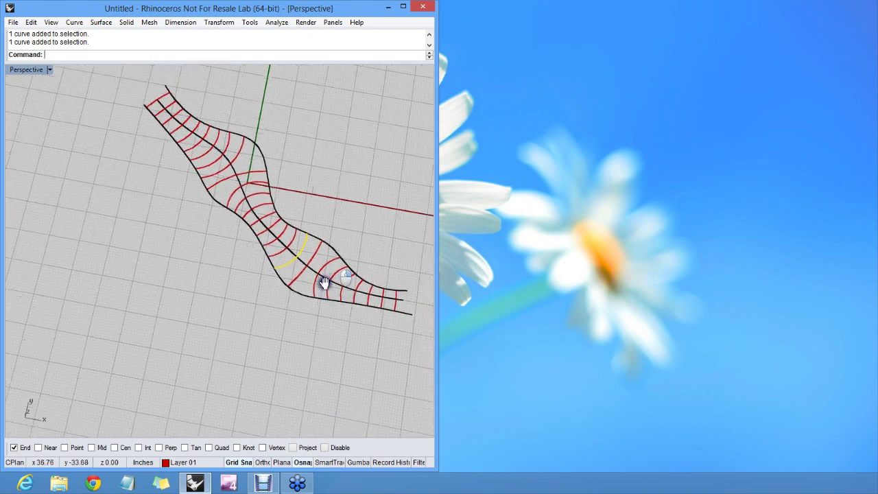
pyautogui.moveTo(324, 282); pyautogui.dragTo(313, 304, button='right')
pyautogui.moveTo(382, 281); pyautogui.dragTo(432, 272, button='right')
pyautogui.click(398, 230)
pyautogui.write('Grass')
pyautogui.press('Return')
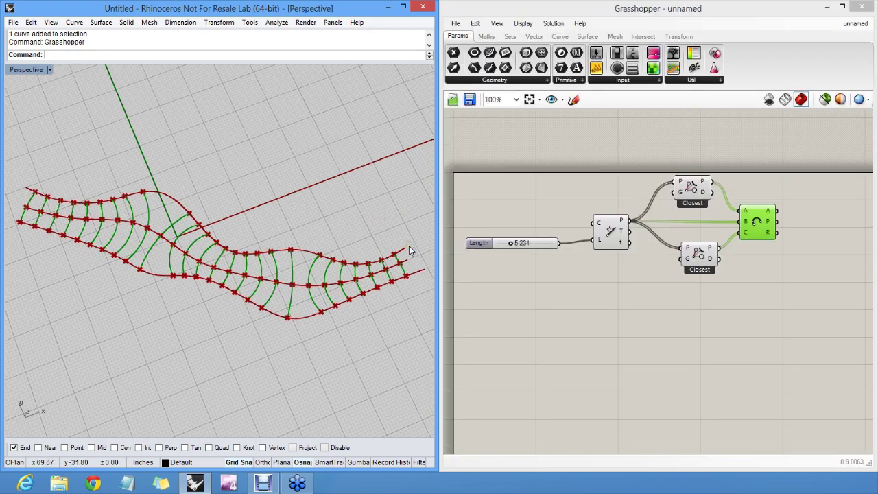
# - Undo GrasshopperBake to remove the baked arcs from Rhino, then bring up the canvas search box
pyautogui.hotkey('ctrl', 'z')
pyautogui.click(585, 285)
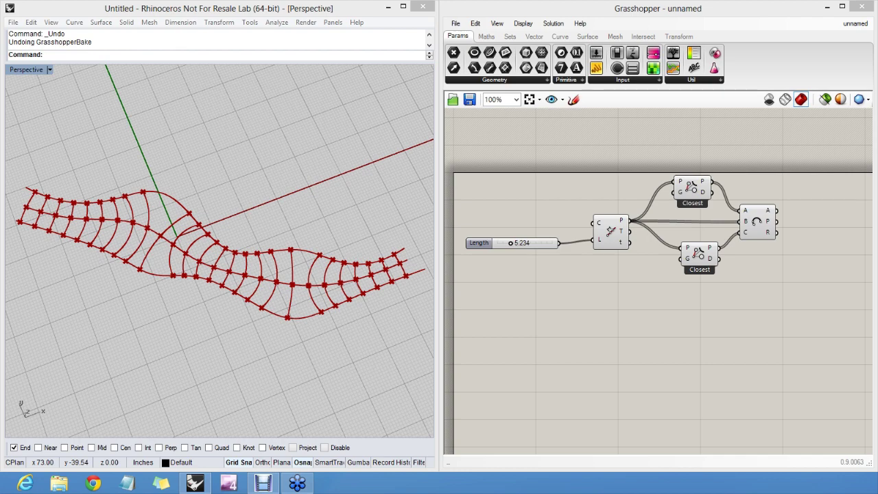
pyautogui.scroll(4, 713, 175)
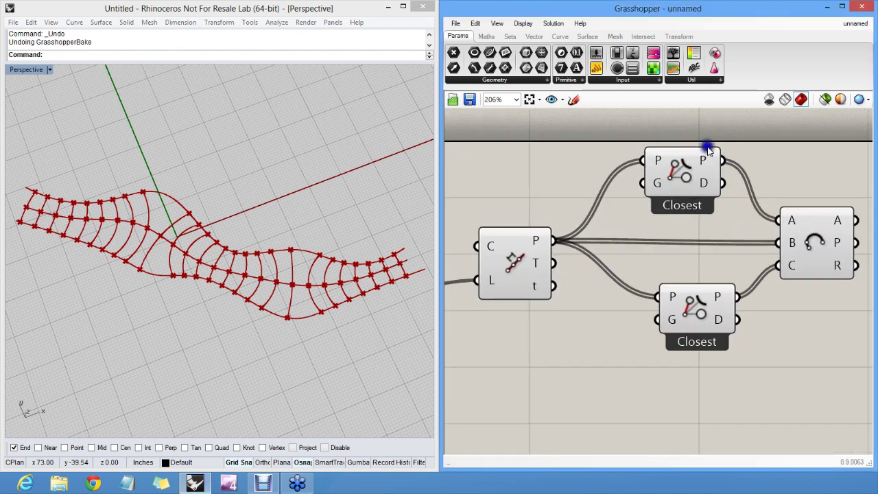
pyautogui.moveTo(712, 158); pyautogui.dragTo(667, 183, button='right')
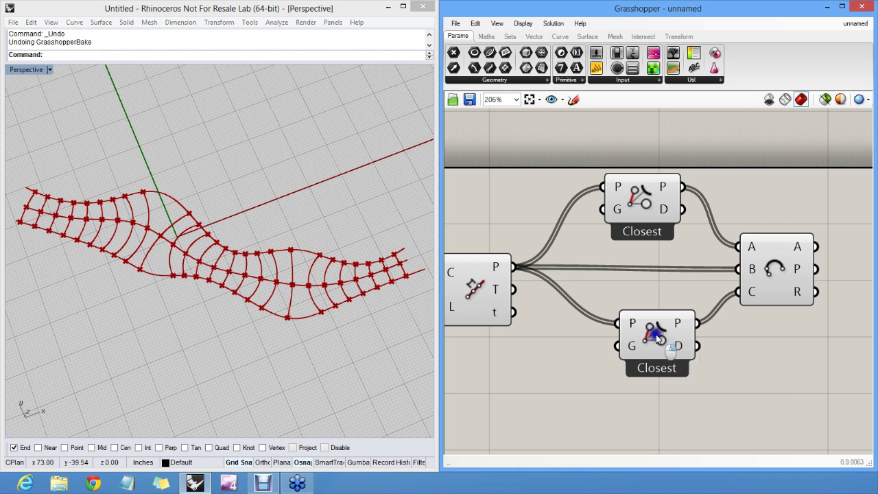
pyautogui.scroll(-2, 646, 343)
pyautogui.doubleClick(569, 346)
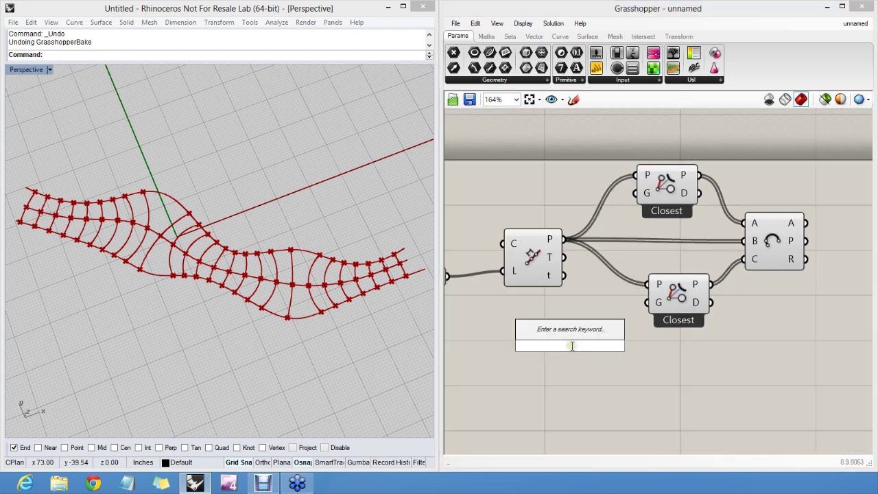
# - Search 'pull' to look up Pull Point, then dismiss the results without adding it
pyautogui.write('pull')
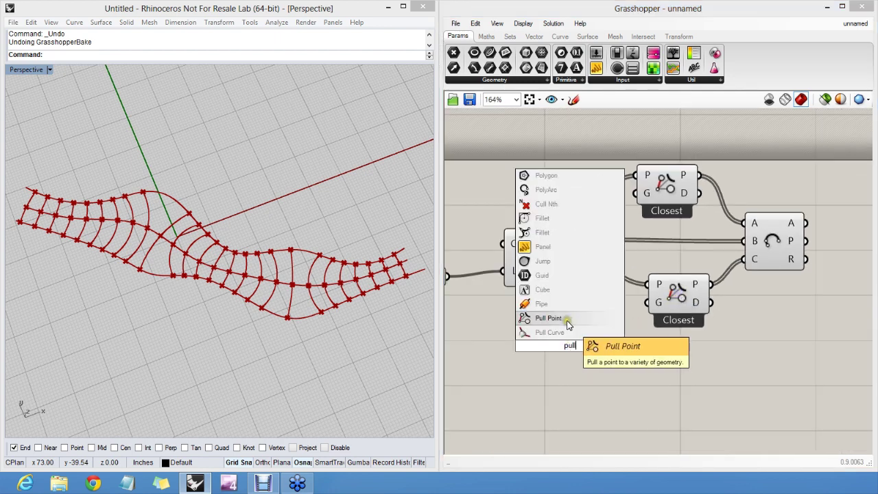
pyautogui.click(669, 362)
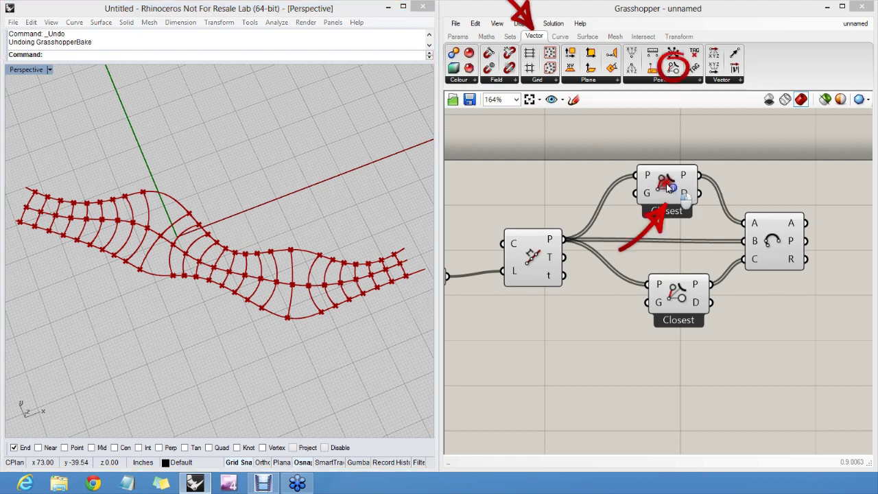
pyautogui.moveTo(561, 182); pyautogui.dragTo(624, 201, button='right')
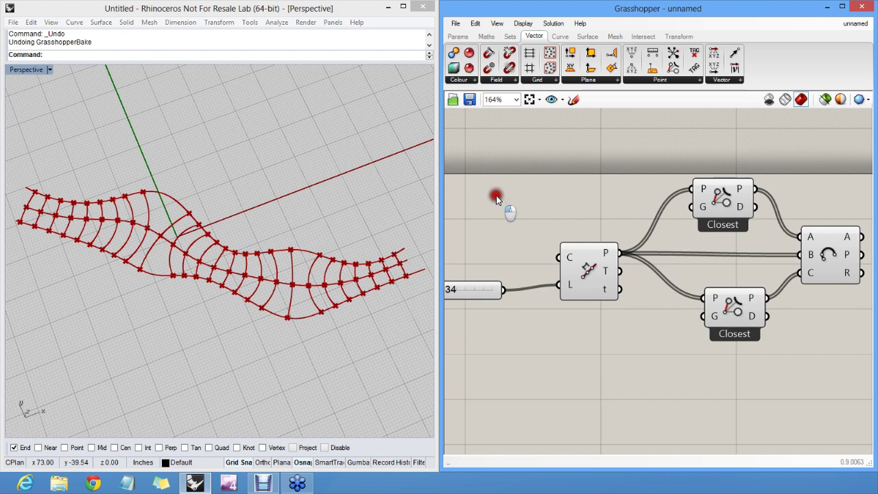
pyautogui.scroll(-2, 513, 199)
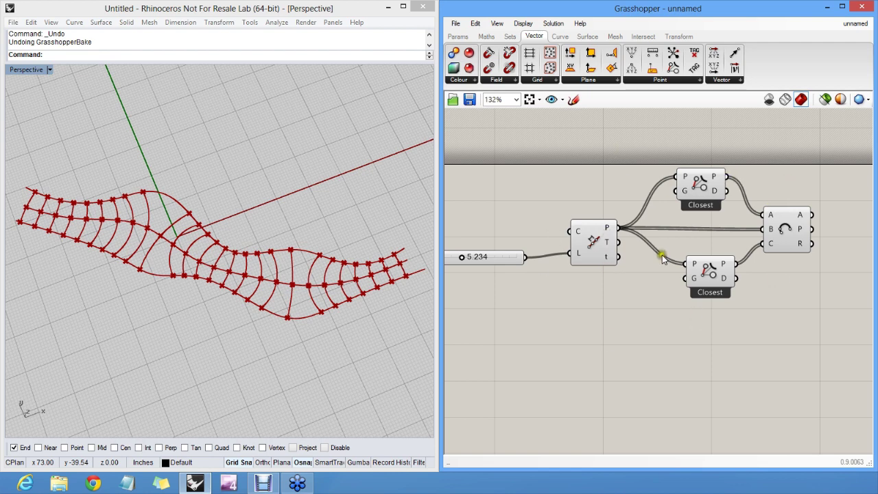
pyautogui.moveTo(661, 254); pyautogui.dragTo(709, 269, button='right')
pyautogui.scroll(-10, 541, 240)
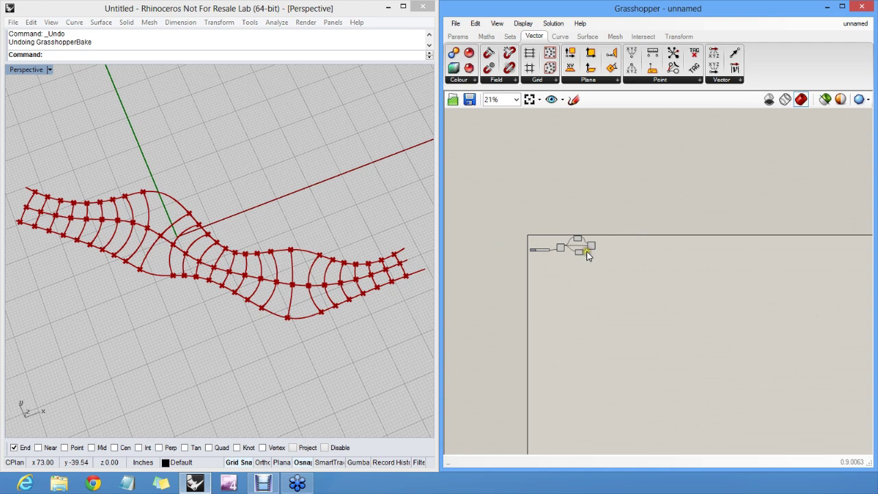
pyautogui.scroll(10, 586, 251)
pyautogui.scroll(2, 602, 248)
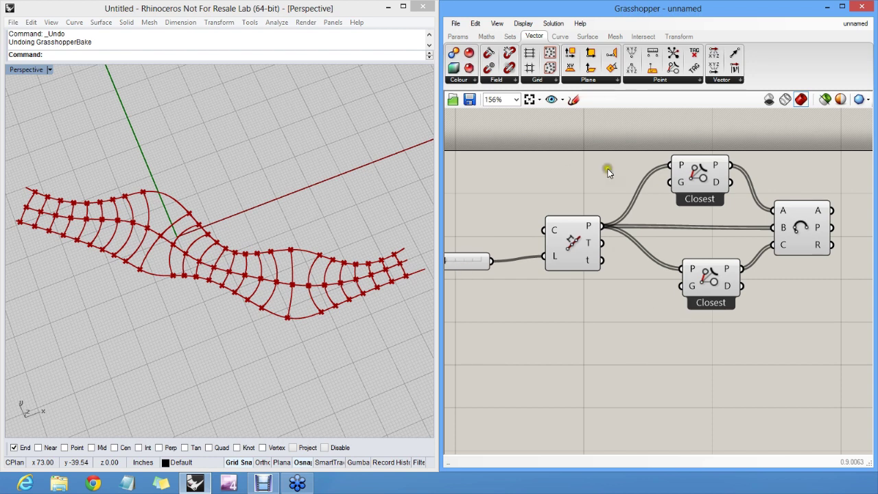
# - Search 'divide' with Edit > Find and move the finder so Divide Length is visible
pyautogui.click(475, 23)
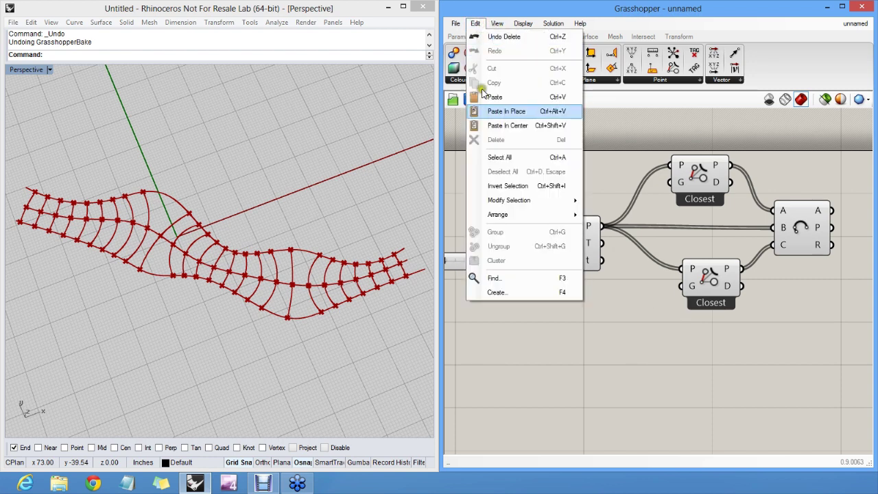
pyautogui.click(507, 279)
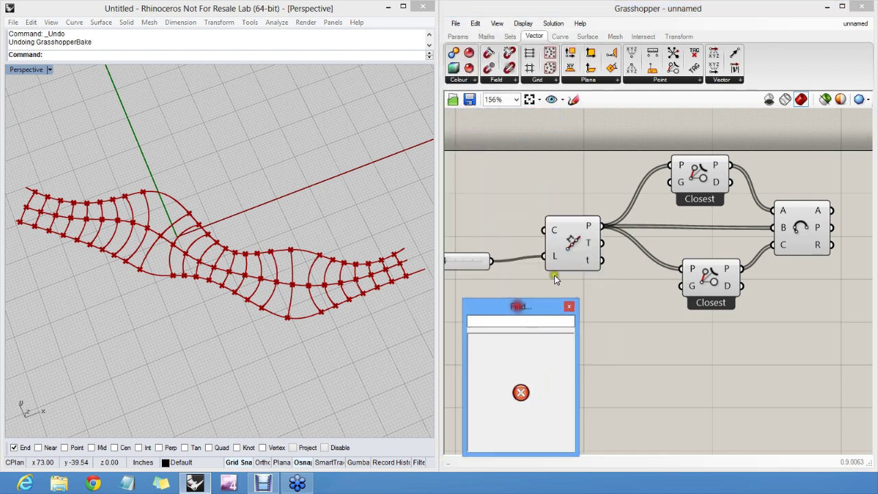
pyautogui.write('divide')
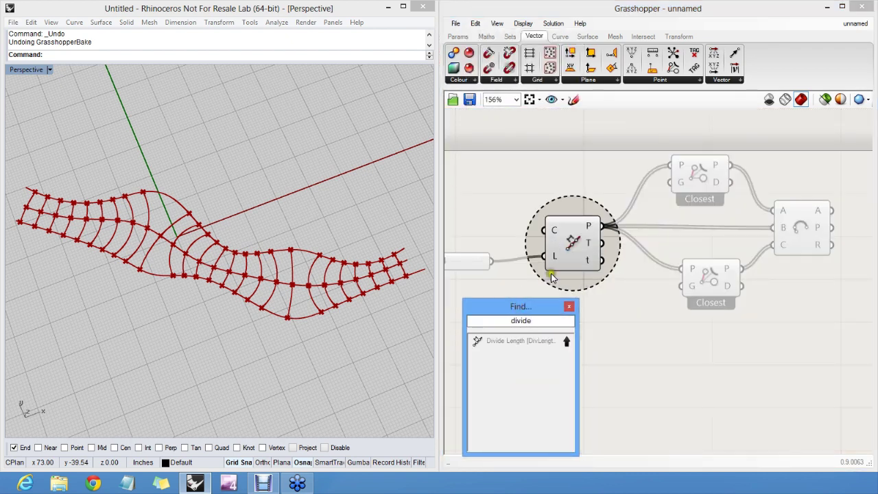
pyautogui.moveTo(528, 306); pyautogui.dragTo(491, 298)
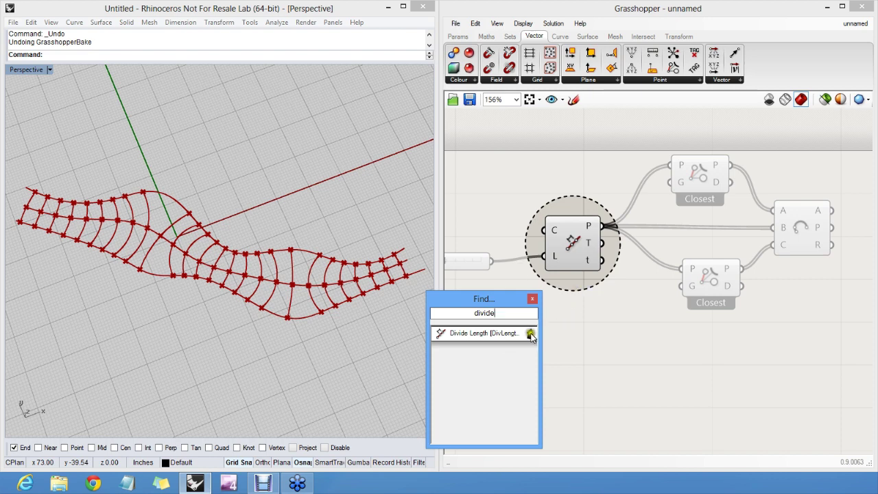
pyautogui.moveTo(490, 300); pyautogui.dragTo(559, 280)
# - Search 'pull' in the finder, jump to both Pull Point results, then close it
pyautogui.write('pull')
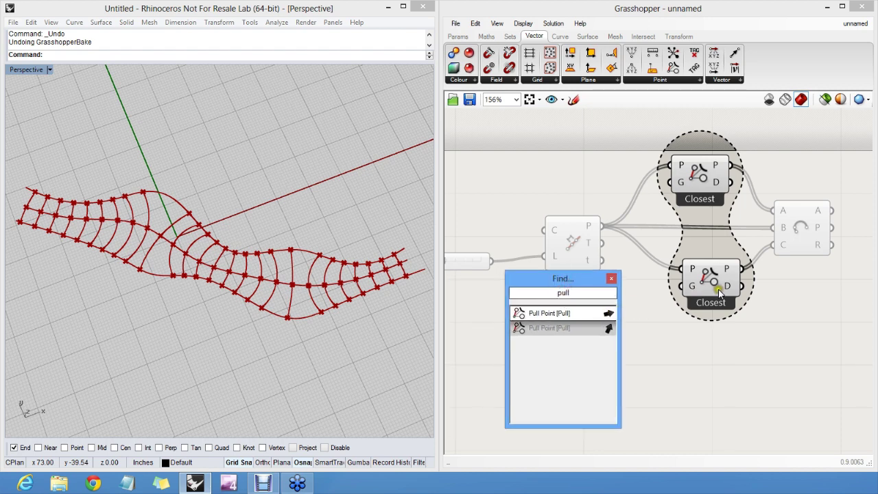
pyautogui.moveTo(576, 280); pyautogui.dragTo(537, 181)
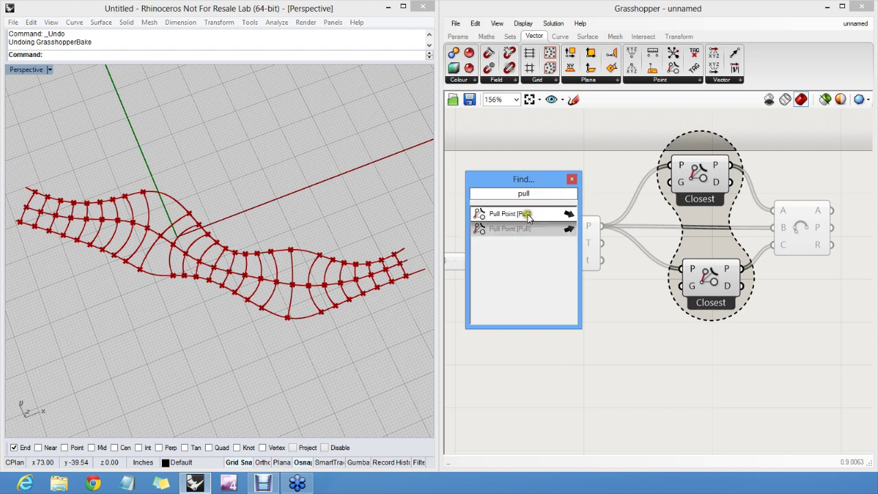
pyautogui.click(527, 229)
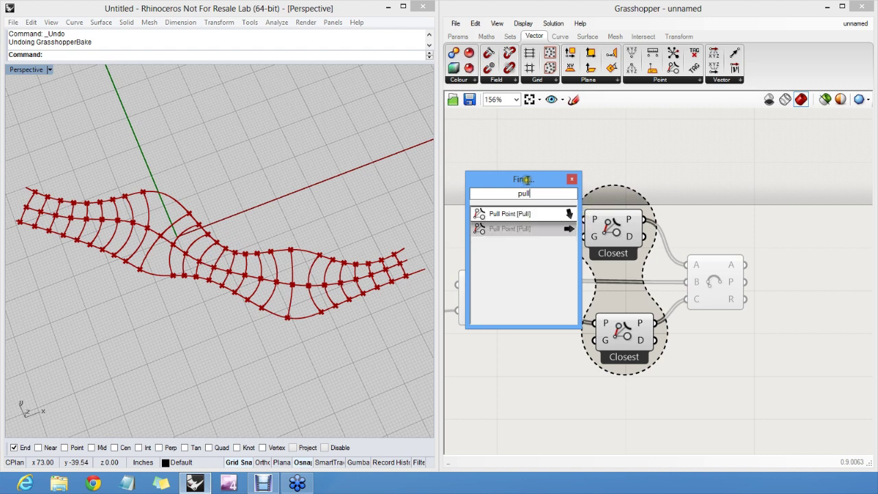
pyautogui.moveTo(527, 183); pyautogui.dragTo(494, 293)
pyautogui.click(497, 338)
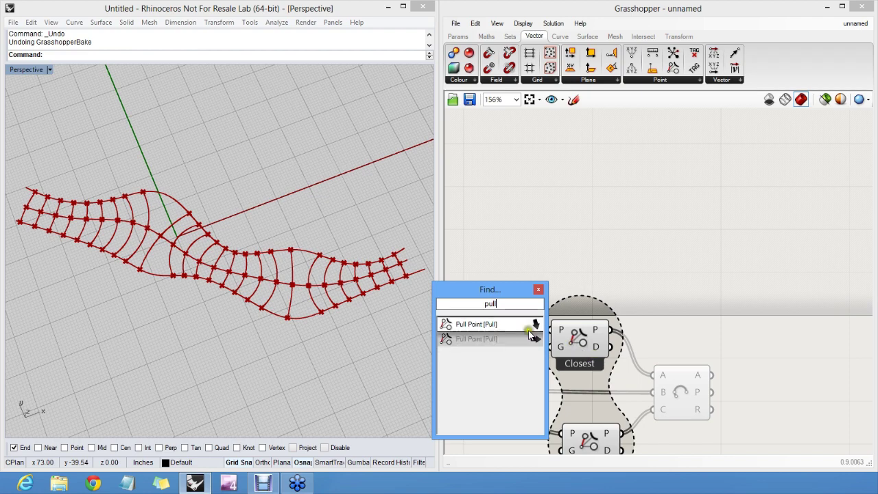
pyautogui.click(529, 327)
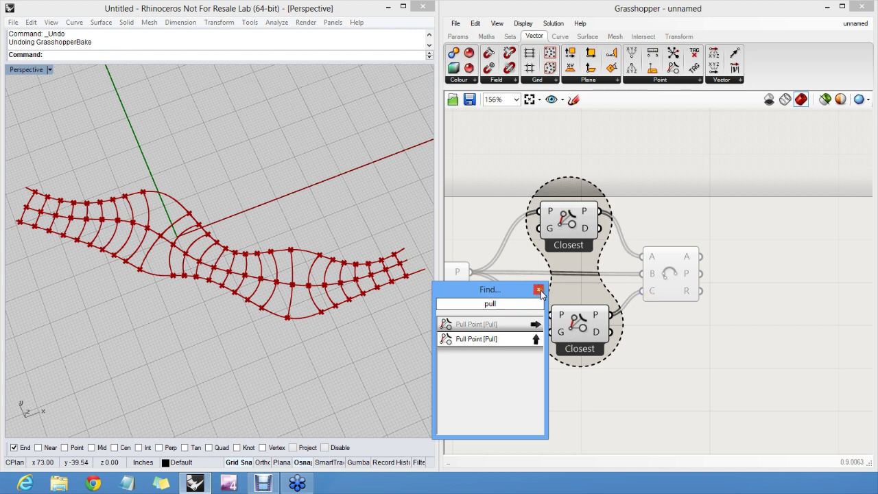
pyautogui.click(539, 291)
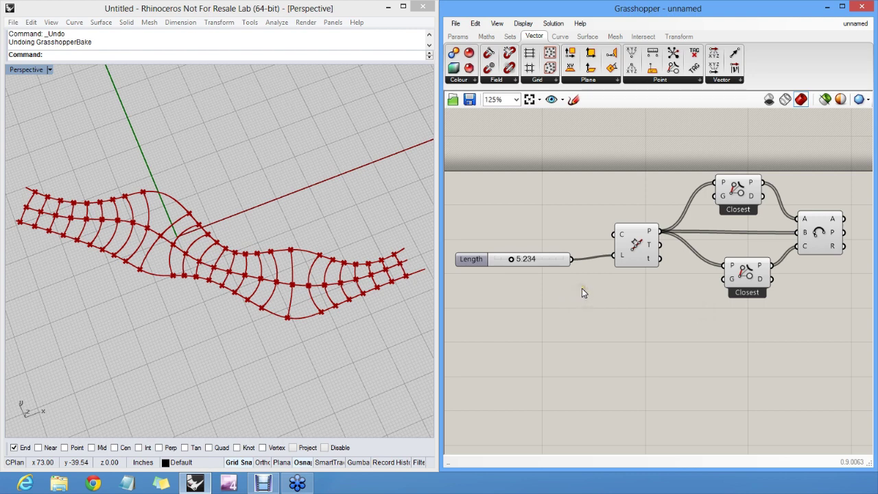
pyautogui.rightClick(599, 287)
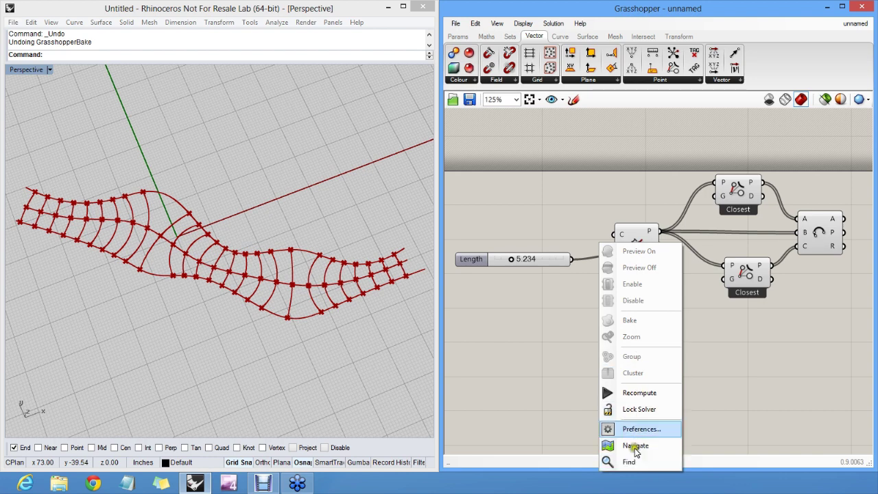
pyautogui.click(587, 287)
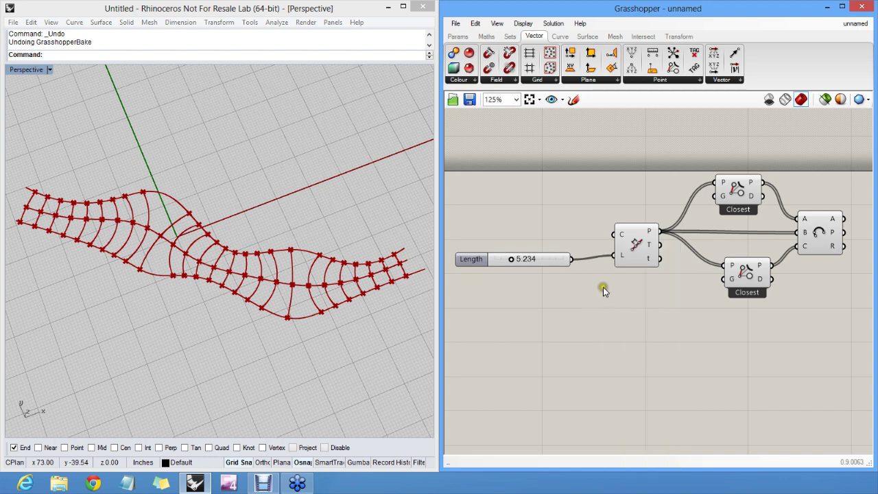
pyautogui.scroll(1, 603, 287)
pyautogui.scroll(-1, 603, 286)
pyautogui.middleClick(580, 334)
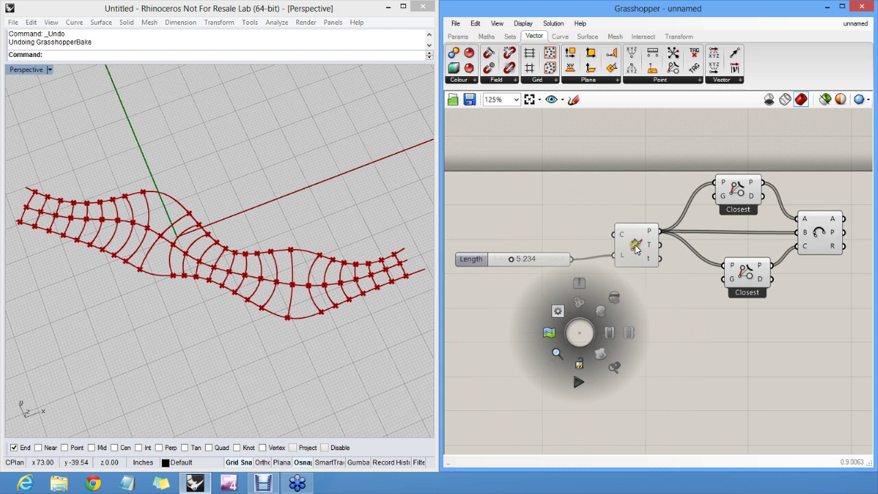
pyautogui.click(668, 290)
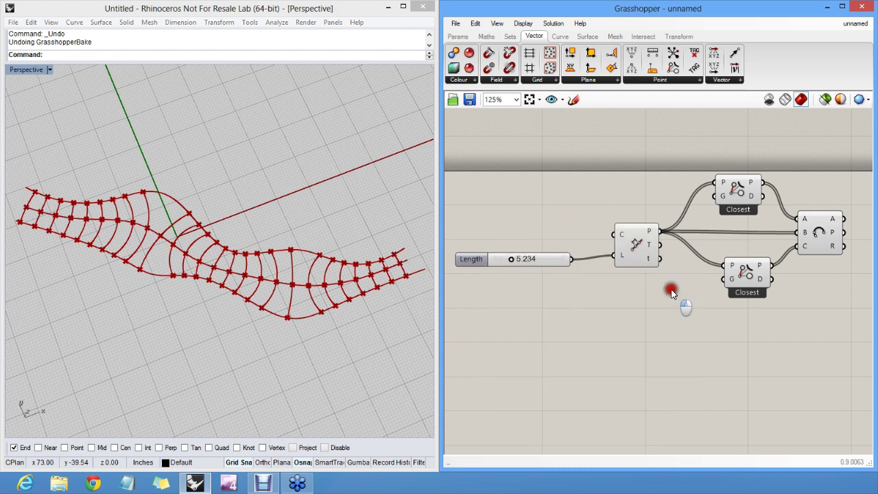
pyautogui.middleClick(636, 243)
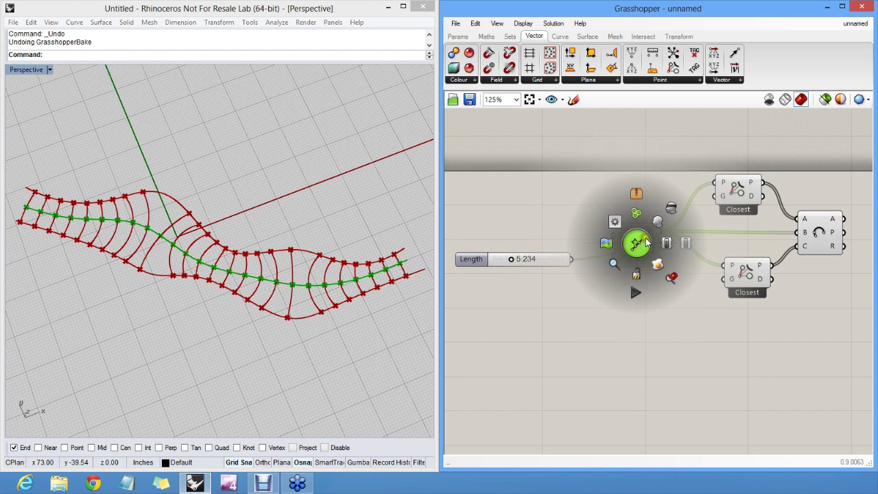
pyautogui.click(671, 211)
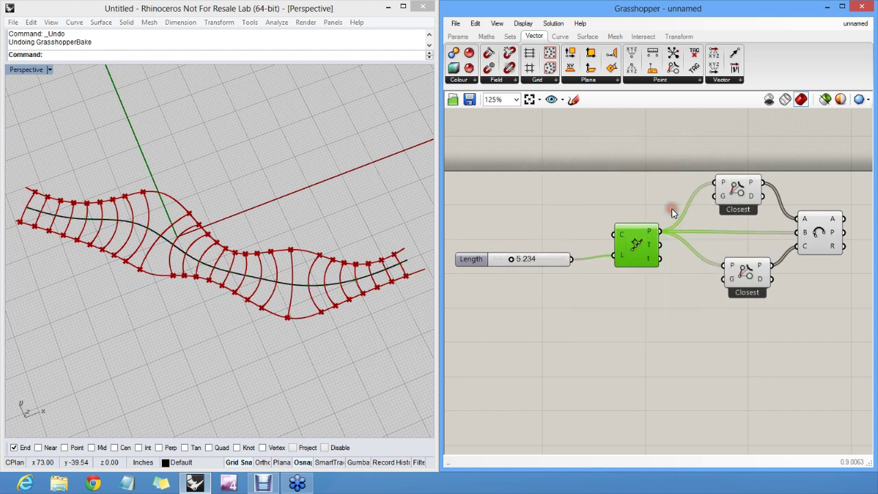
pyautogui.rightClick(637, 243)
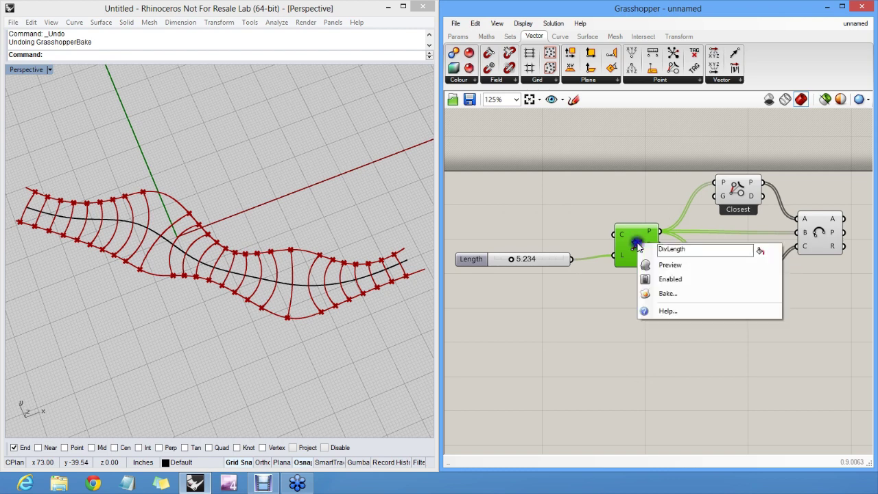
pyautogui.click(675, 270)
pyautogui.click(653, 278)
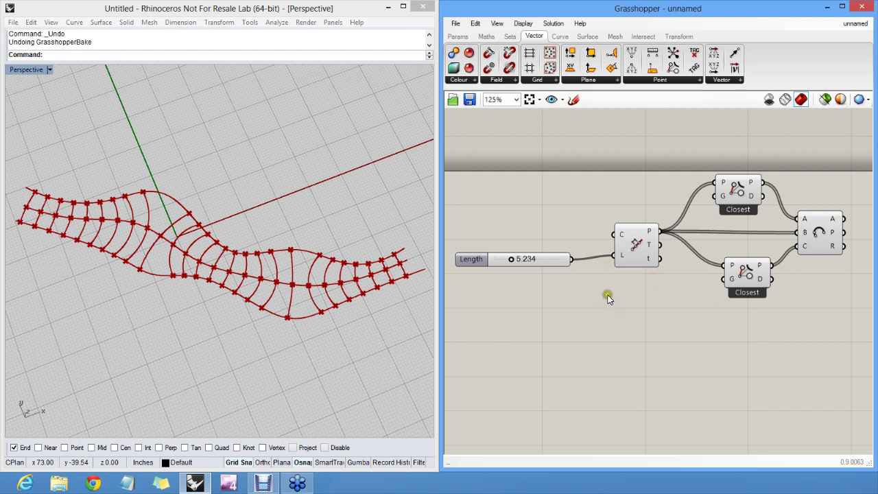
pyautogui.middleClick(588, 305)
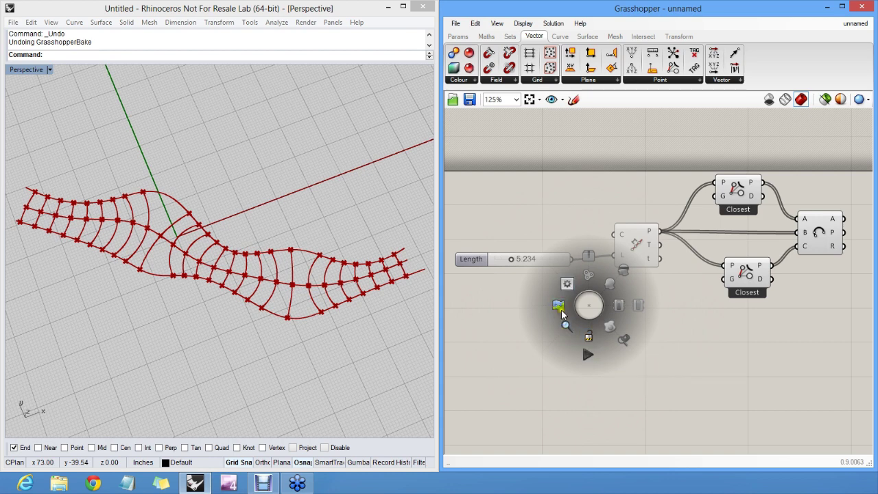
pyautogui.click(706, 313)
pyautogui.moveTo(688, 294); pyautogui.dragTo(679, 298, button='right')
pyautogui.middleClick(632, 301)
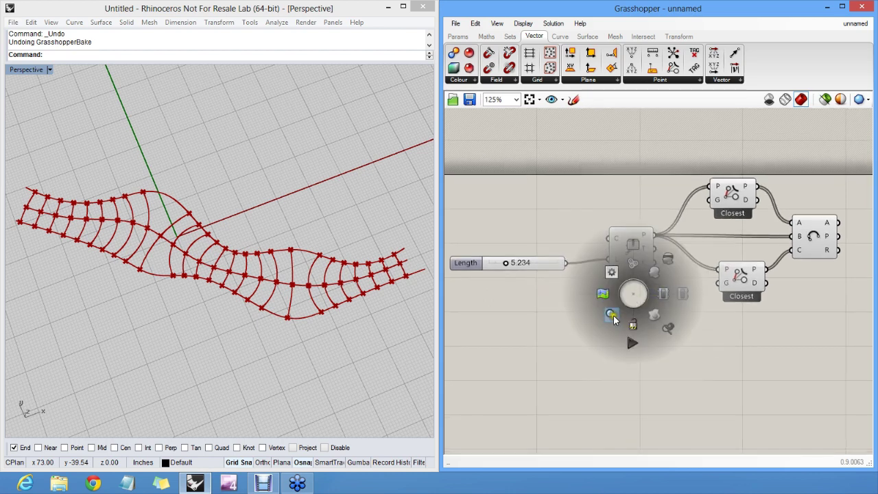
pyautogui.click(612, 314)
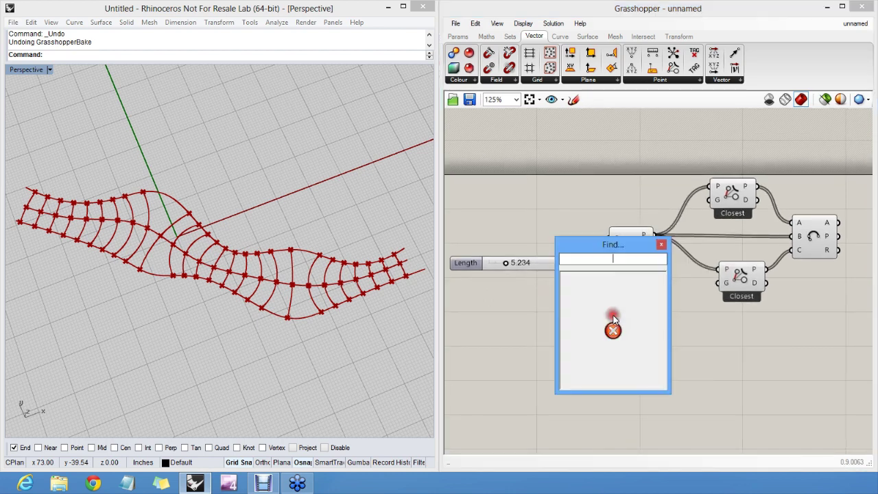
pyautogui.click(661, 245)
pyautogui.middleClick(648, 305)
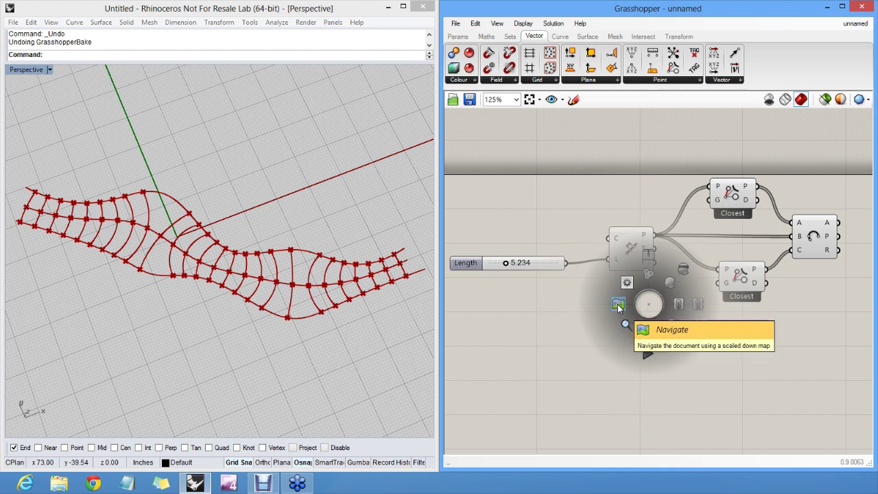
pyautogui.click(617, 304)
pyautogui.moveTo(617, 303)
pyautogui.mouseDown()
pyautogui.moveTo(639, 304)
pyautogui.moveTo(580, 319)
pyautogui.moveTo(633, 308)
pyautogui.moveTo(624, 304)
pyautogui.mouseUp()
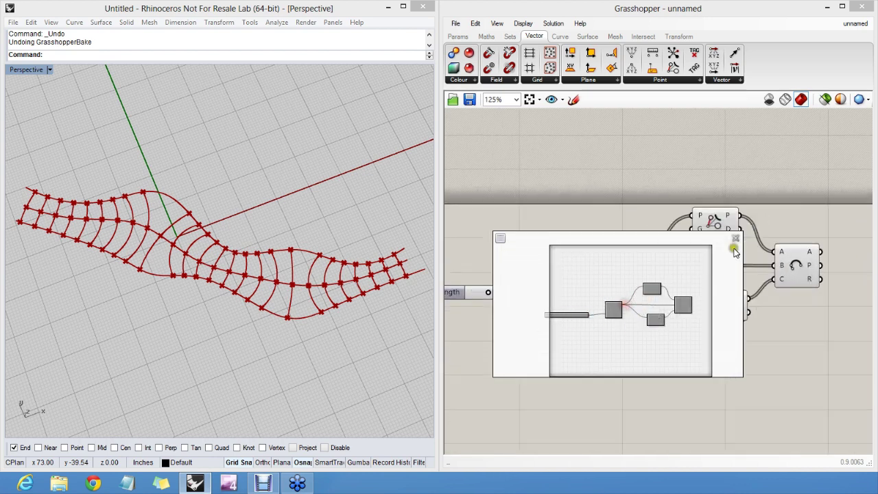
pyautogui.click(735, 238)
pyautogui.click(616, 275)
pyautogui.middleClick(634, 293)
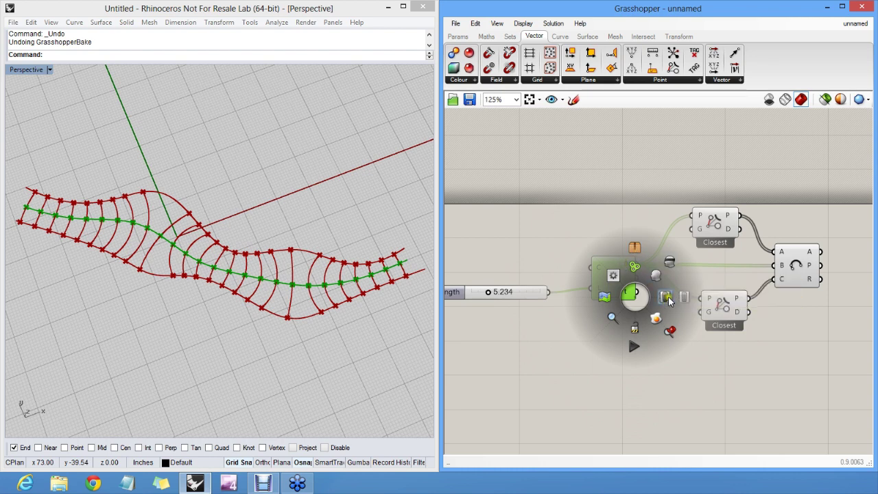
# - Select the Arc 3Pt component to preview its arcs, then deselect it
pyautogui.moveTo(708, 291); pyautogui.dragTo(633, 251, button='right')
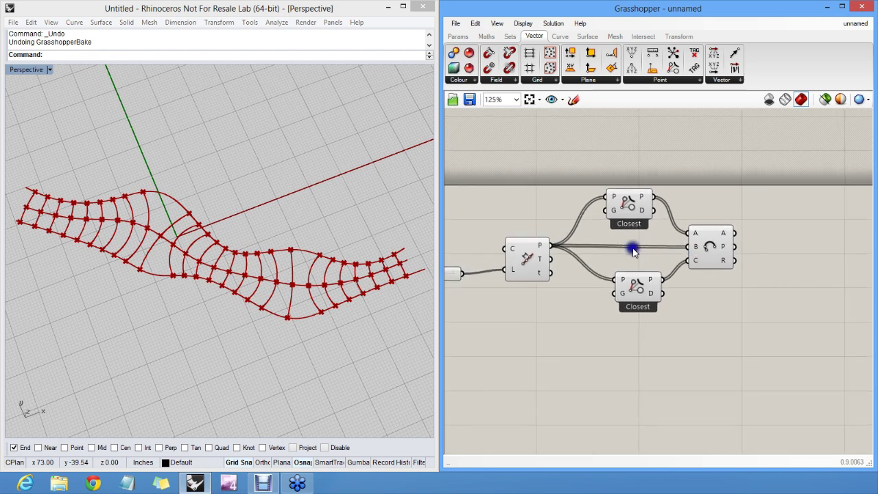
pyautogui.click(710, 247)
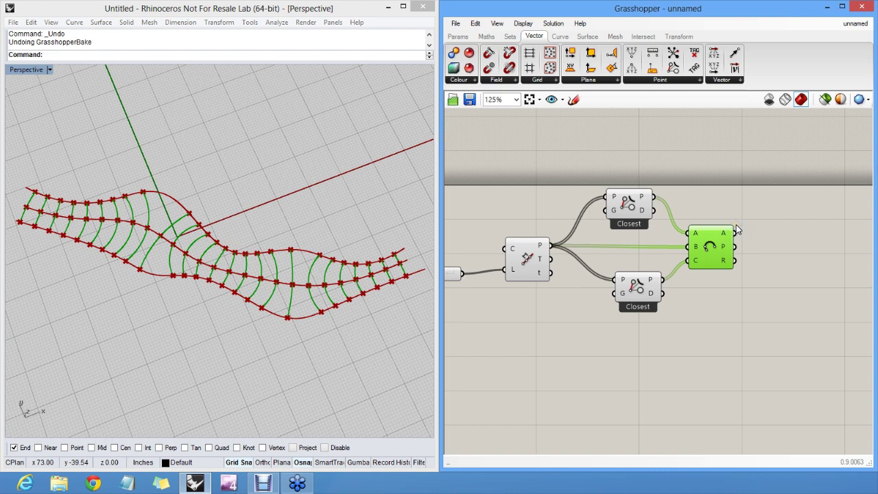
pyautogui.click(703, 195)
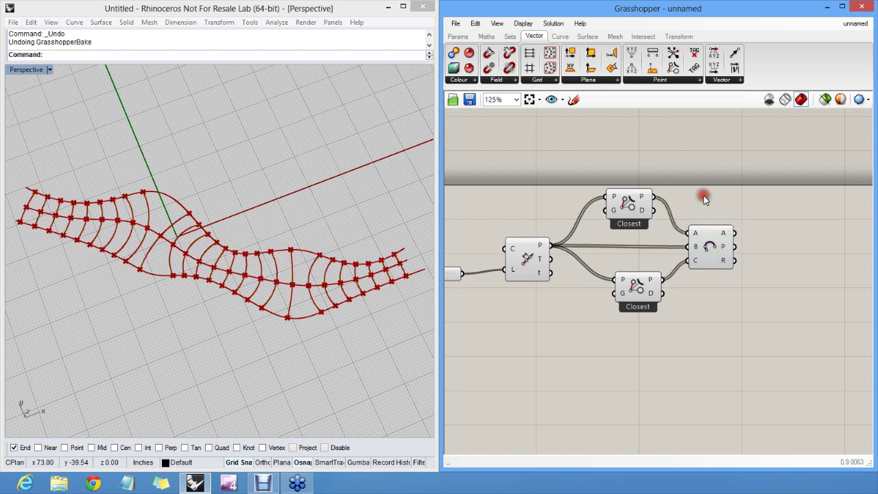
# - Select a short arc near the right end of the Rhino network
pyautogui.click(314, 263)
pyautogui.click(330, 280)
pyautogui.click(344, 274)
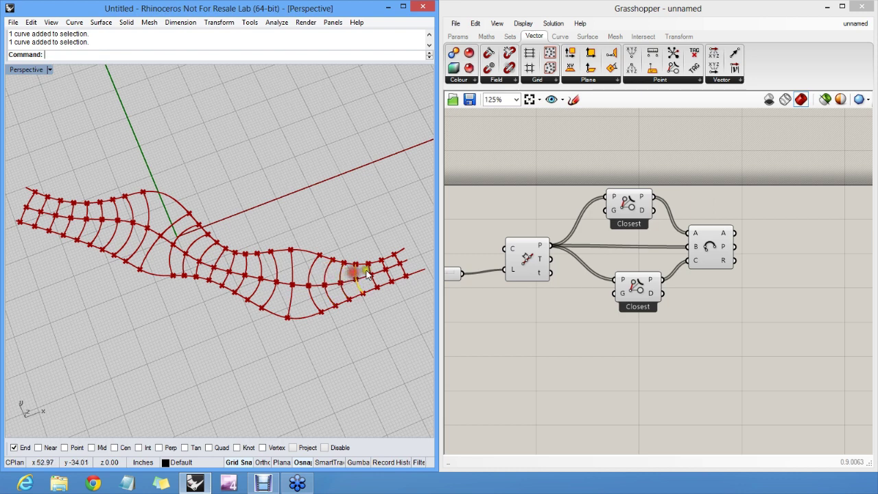